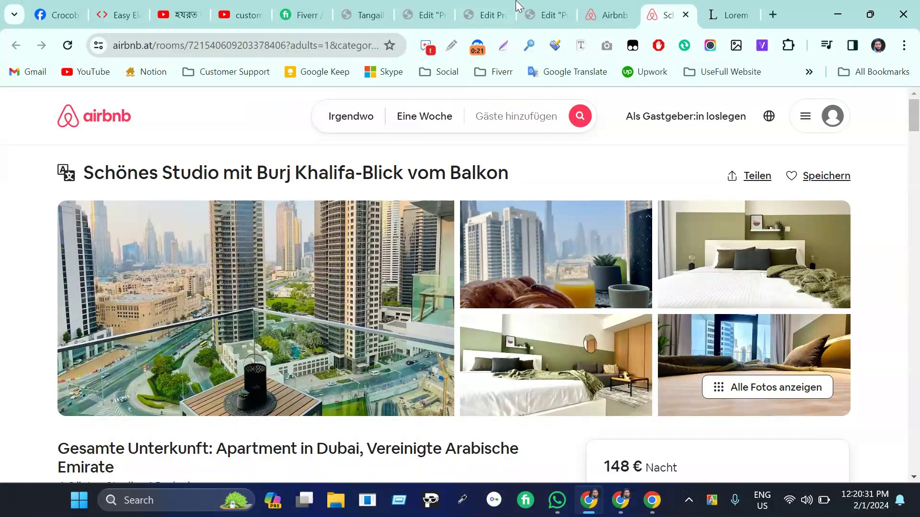
Step: Switch from the Dubai studio listing to the WordPress editor for Tangail Park's gallery
{"action": "left_click", "coordinate": [498, 7]}
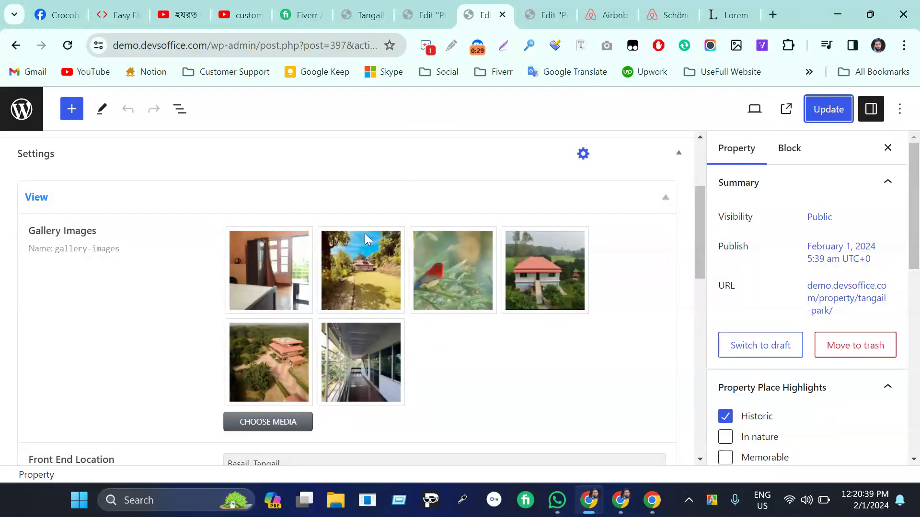
Step: Switch to the Elementor editor tab showing the single-property page template
{"action": "left_click", "coordinate": [436, 16]}
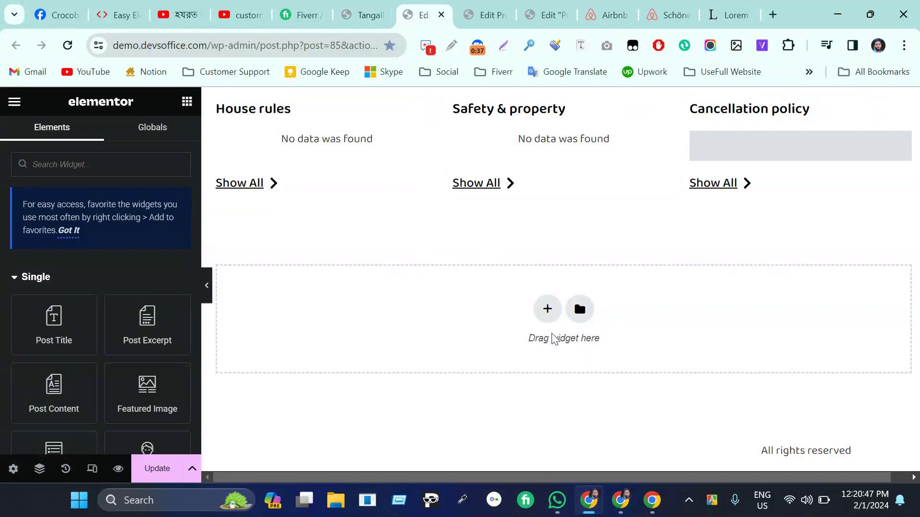
Step: Add a one-left/two-right section and delete its lower right inner container
{"action": "left_click", "coordinate": [549, 317]}
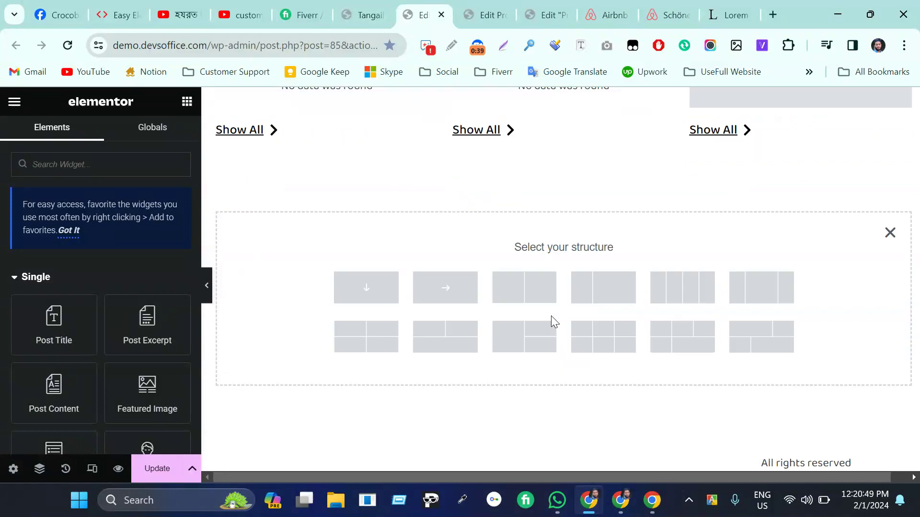
{"action": "left_click", "coordinate": [519, 340]}
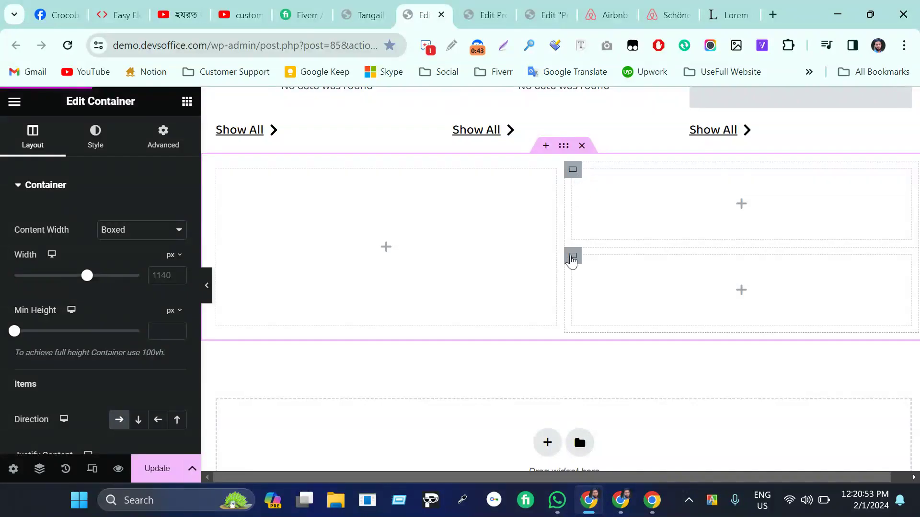
{"action": "left_click", "coordinate": [572, 258]}
{"action": "key", "text": "Delete"}
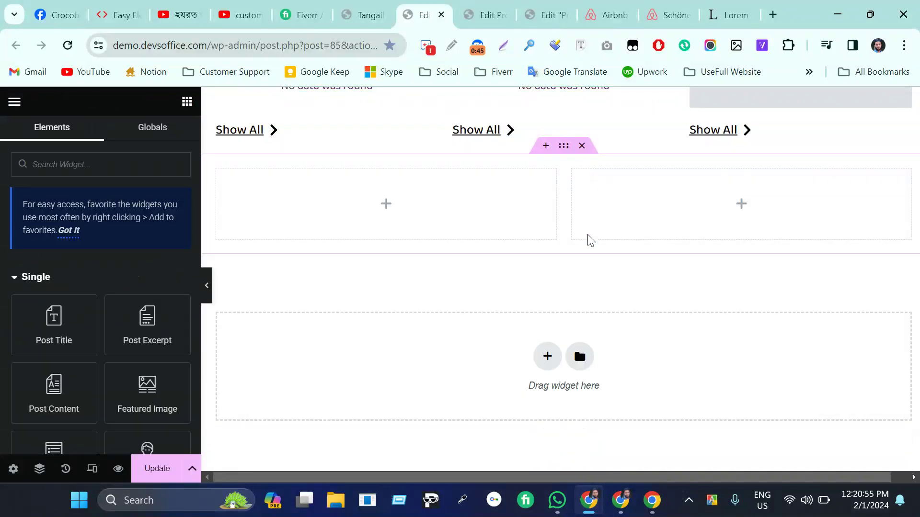
Step: Place a padding-free Container in the right column and duplicate it below itself
{"action": "scroll", "coordinate": [56, 342], "scroll_direction": "down", "scroll_amount": 8}
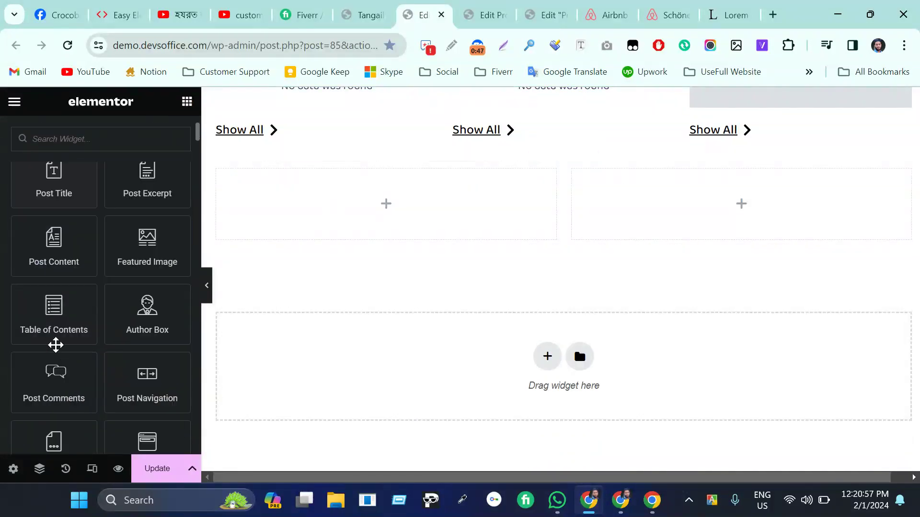
{"action": "left_click_drag", "start_coordinate": [67, 329], "coordinate": [608, 194]}
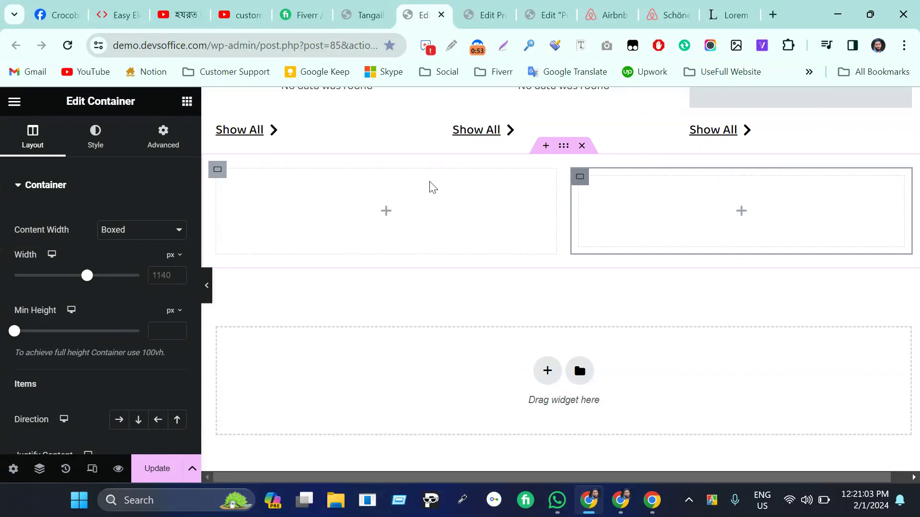
{"action": "left_click", "coordinate": [166, 136]}
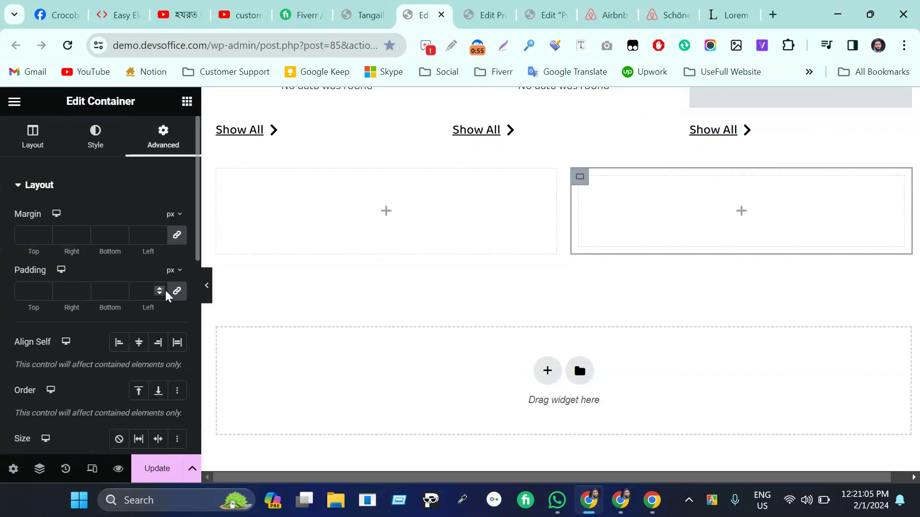
{"action": "left_click", "coordinate": [178, 294]}
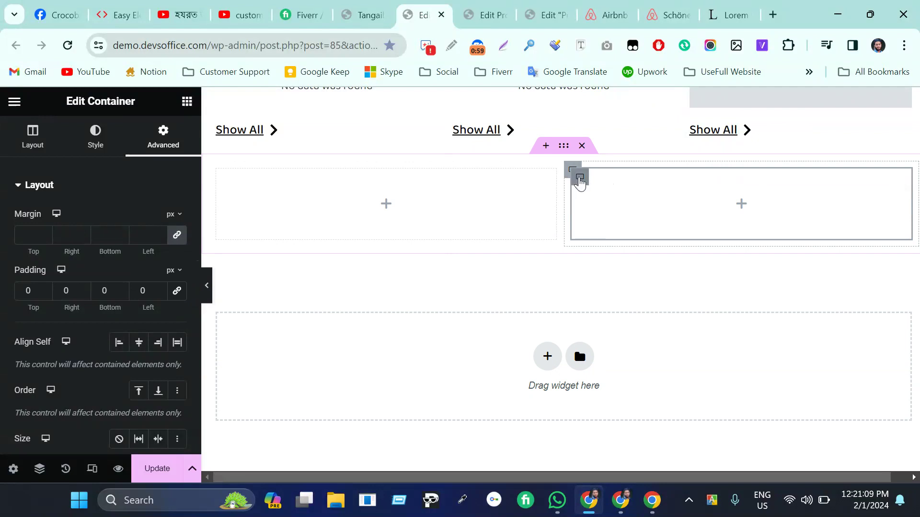
{"action": "key", "text": "ctrl+d"}
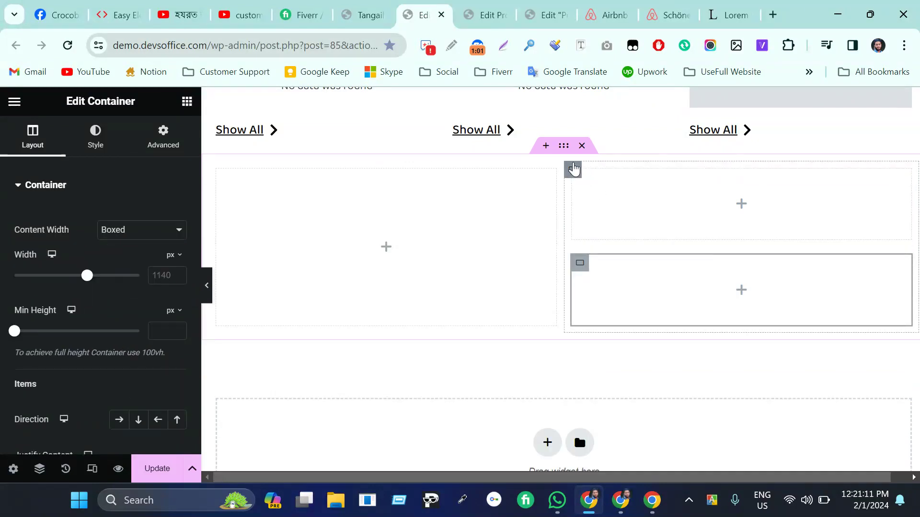
Step: Set the right container to Row direction with 10 px gaps and duplicate it into a 2×2 grid
{"action": "left_click", "coordinate": [574, 169]}
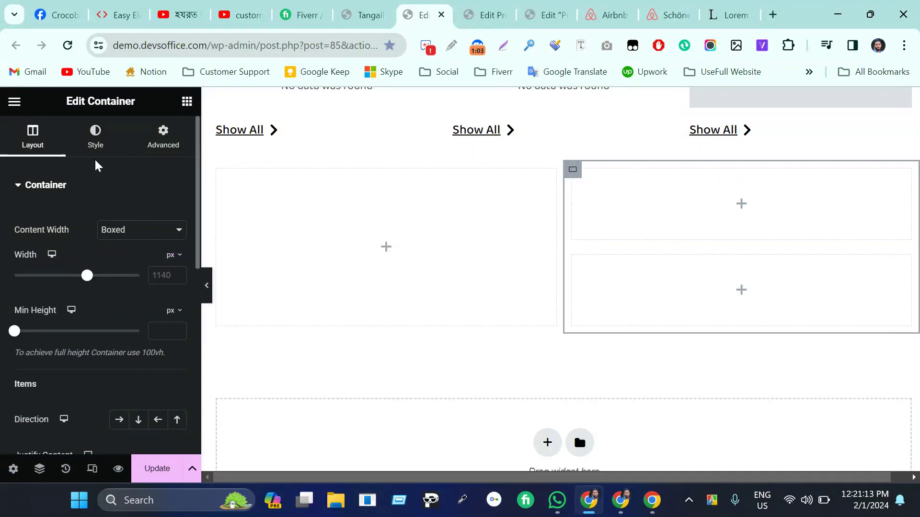
{"action": "scroll", "coordinate": [93, 333], "scroll_direction": "down", "scroll_amount": 2}
{"action": "left_click", "coordinate": [116, 312]}
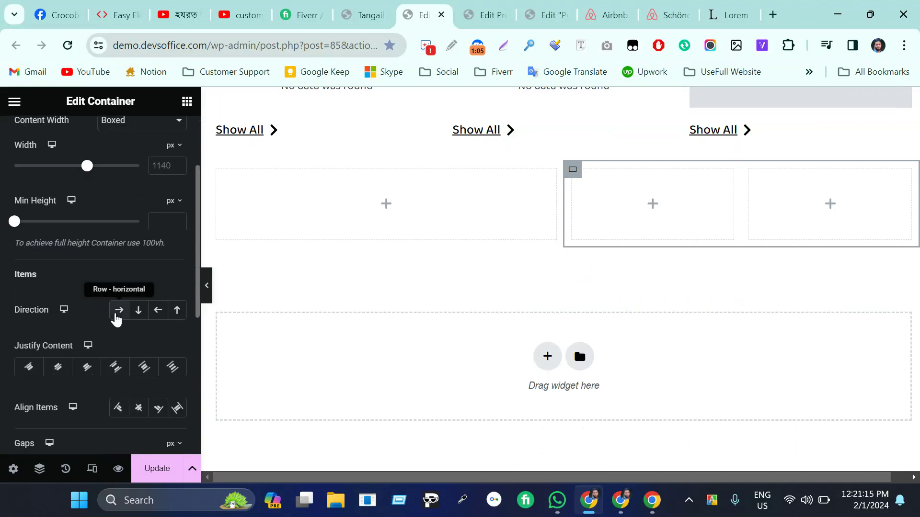
{"action": "scroll", "coordinate": [115, 317], "scroll_direction": "down", "scroll_amount": 1}
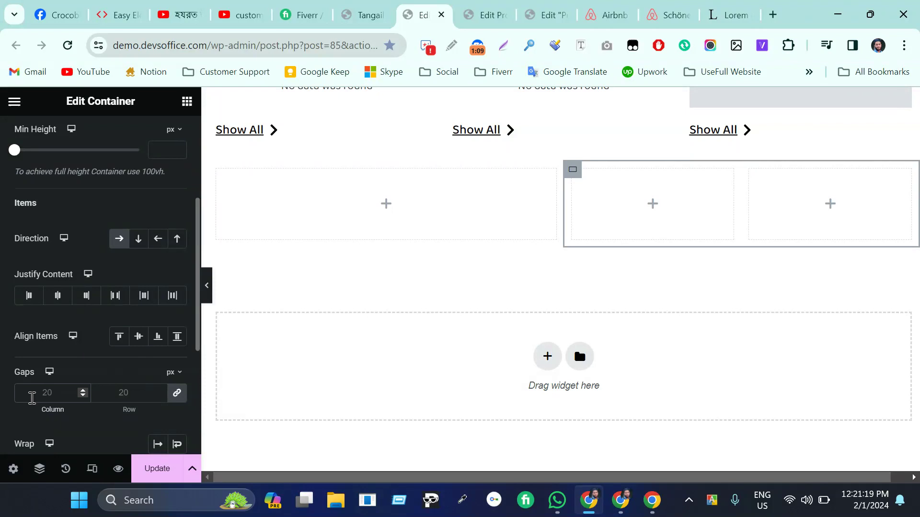
{"action": "left_click", "coordinate": [32, 398]}
{"action": "type", "text": "10"}
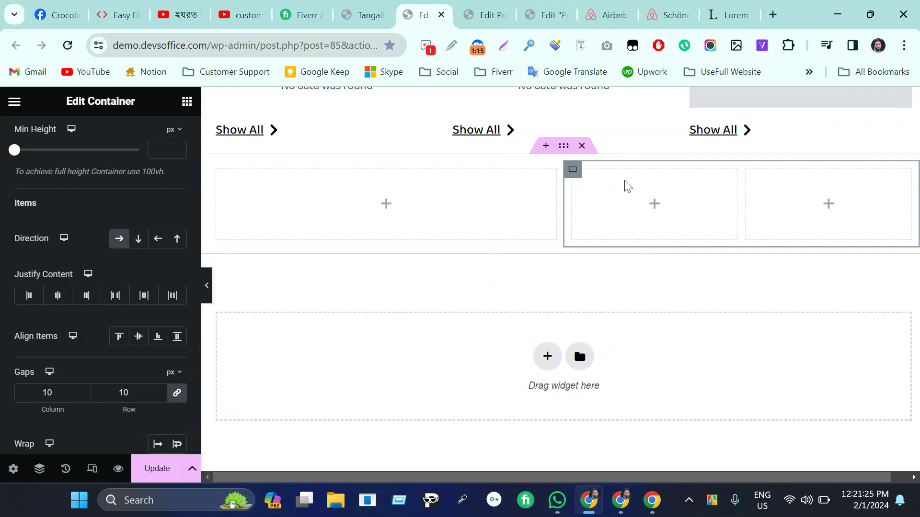
{"action": "key", "text": "ctrl+d"}
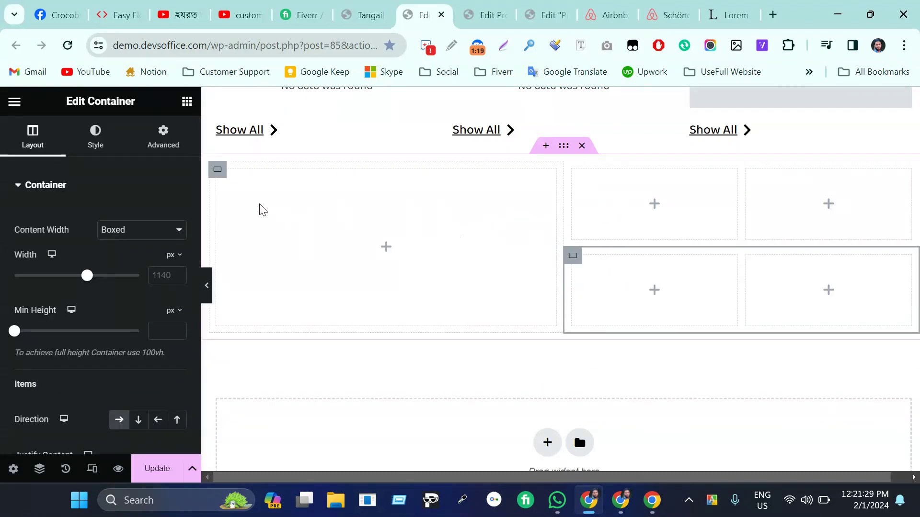
Step: Remove the left column container's padding, setting it to 0
{"action": "left_click", "coordinate": [217, 171]}
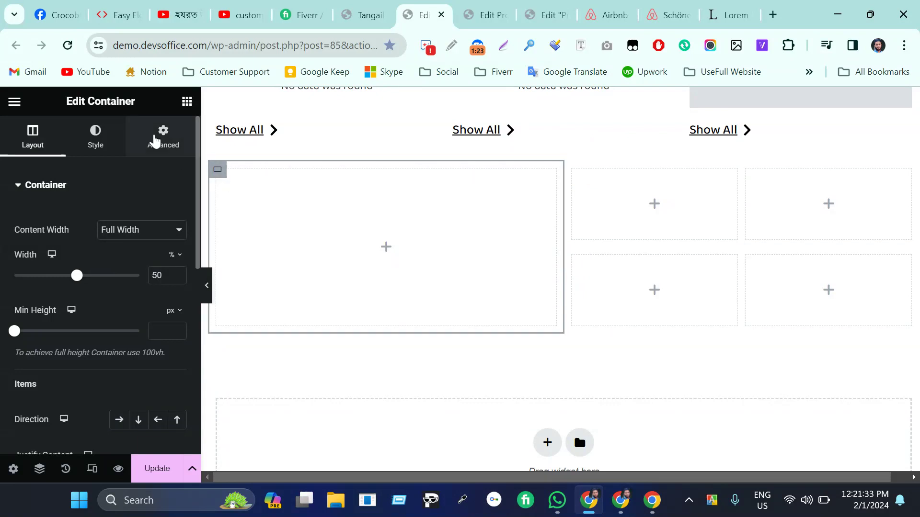
{"action": "left_click", "coordinate": [157, 149]}
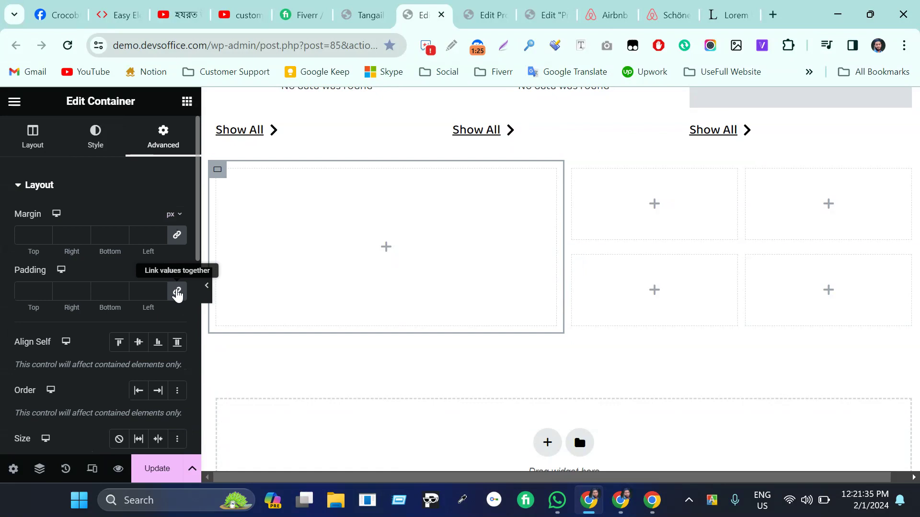
{"action": "left_click", "coordinate": [177, 291]}
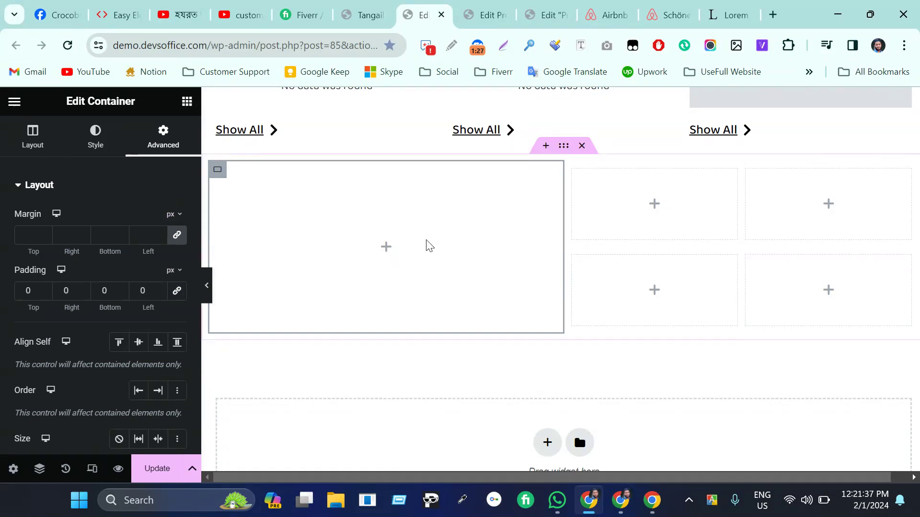
Step: Add a Gallery widget to the left column sourcing JetEngine Gallery's Gallery Images field
{"action": "left_click", "coordinate": [186, 101]}
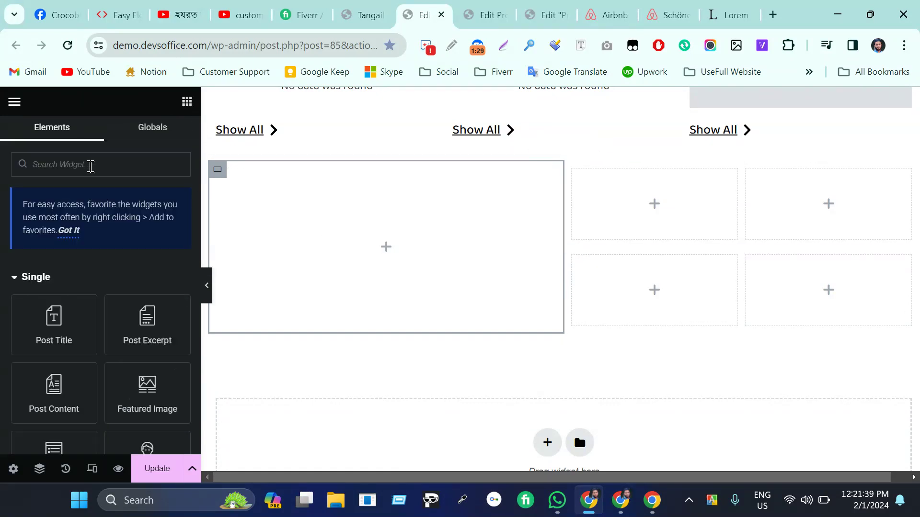
{"action": "type", "text": "ga"}
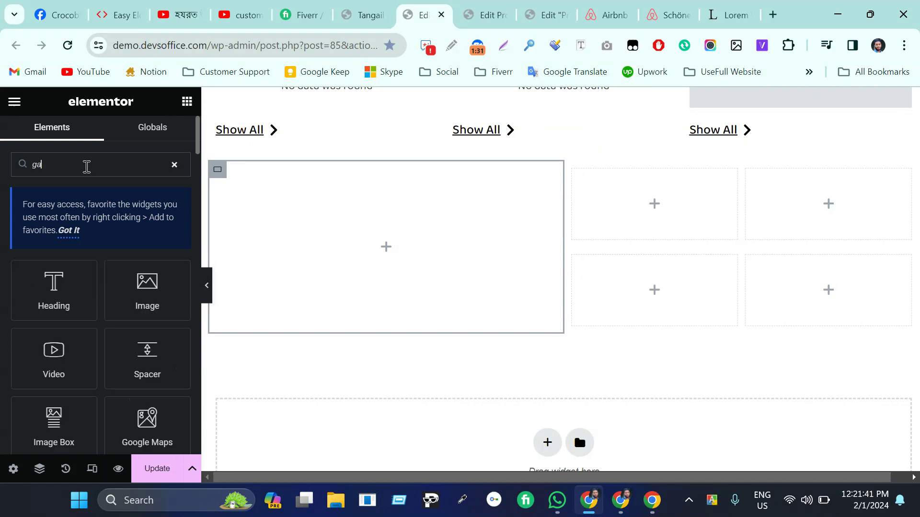
{"action": "type", "text": "llery"}
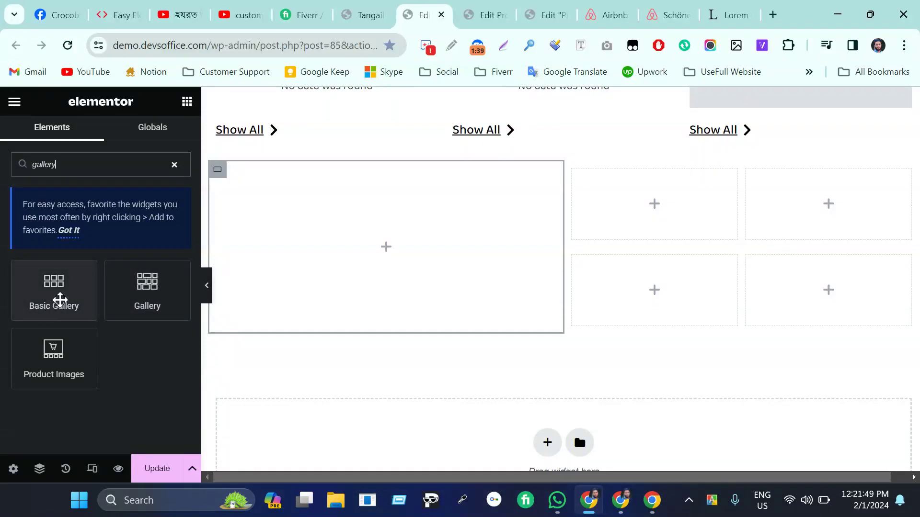
{"action": "left_click_drag", "start_coordinate": [167, 284], "coordinate": [384, 261]}
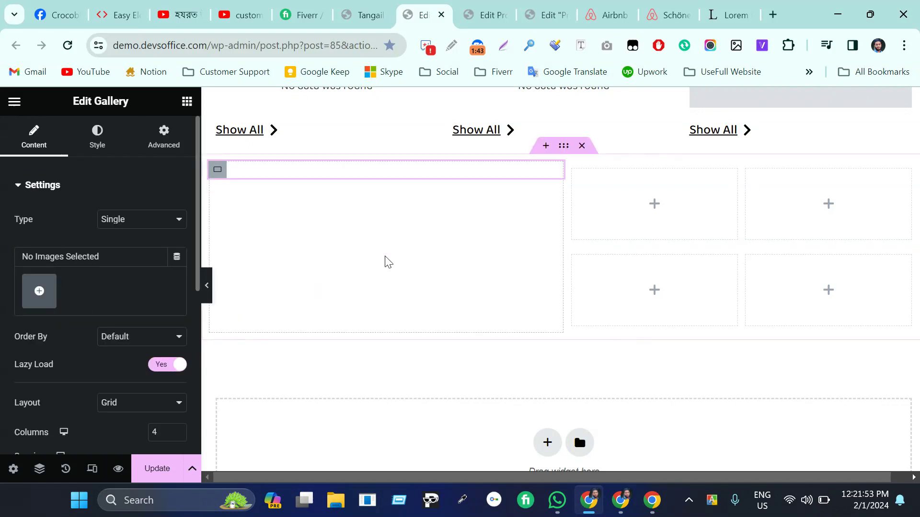
{"action": "left_click", "coordinate": [176, 258]}
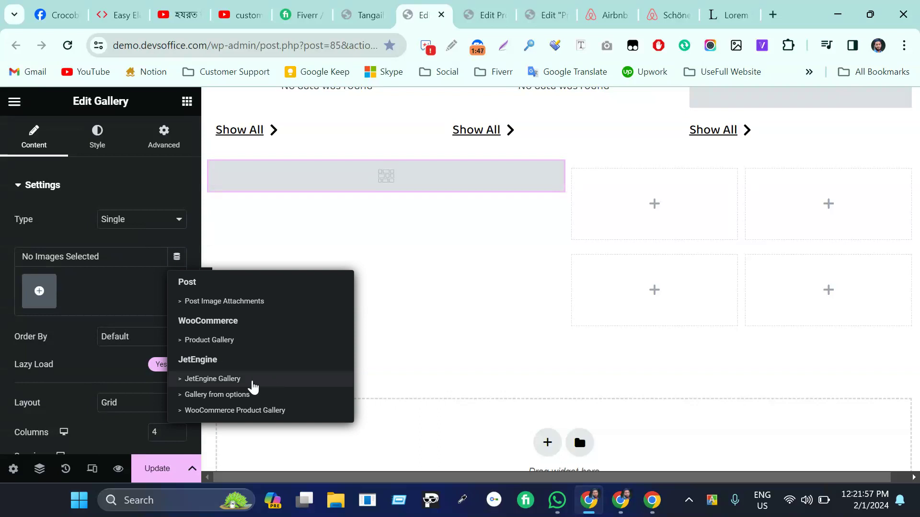
{"action": "left_click", "coordinate": [254, 382]}
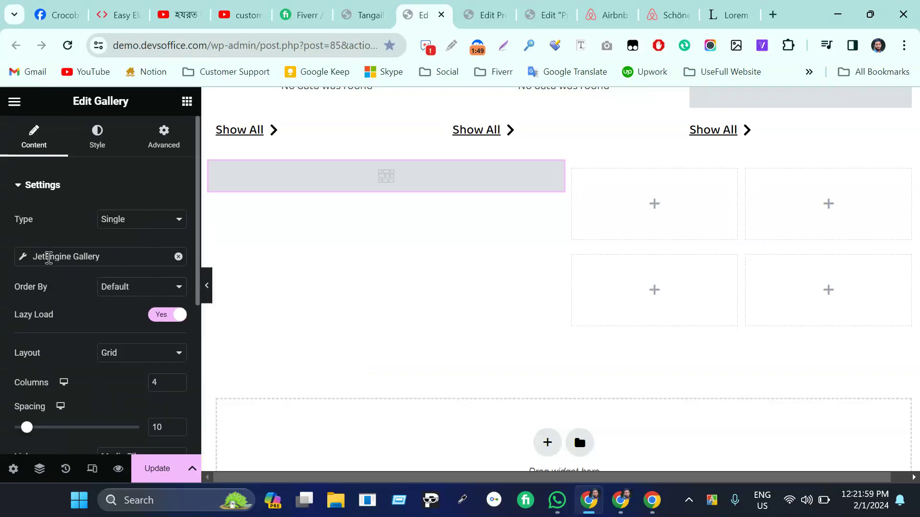
{"action": "left_click", "coordinate": [49, 258]}
{"action": "left_click", "coordinate": [136, 328]}
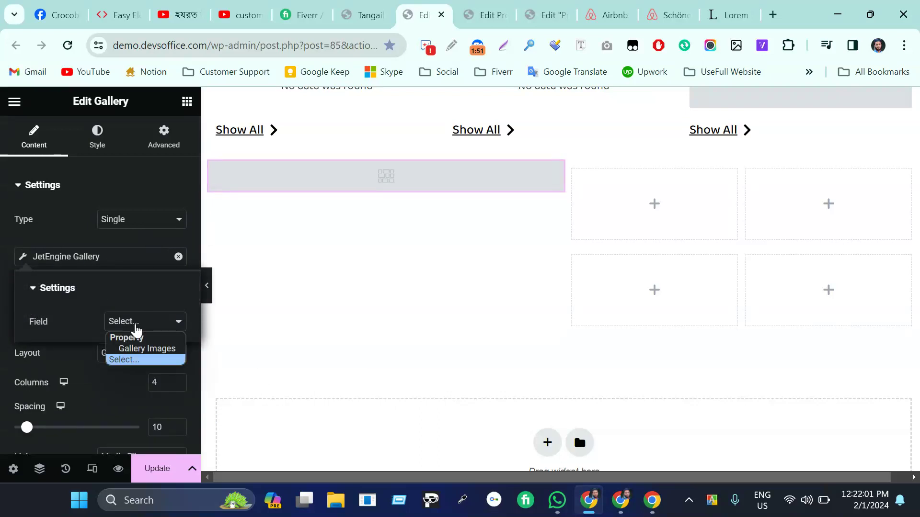
{"action": "left_click", "coordinate": [144, 349]}
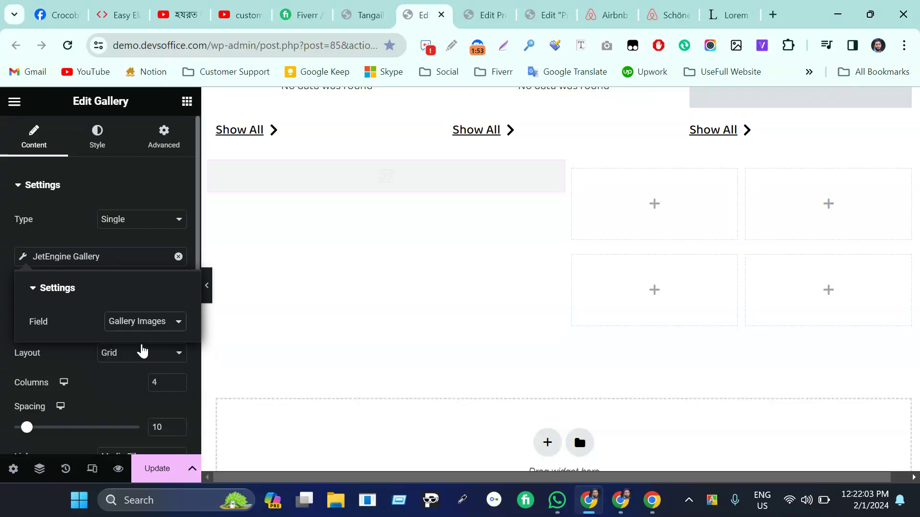
{"action": "left_click", "coordinate": [60, 369]}
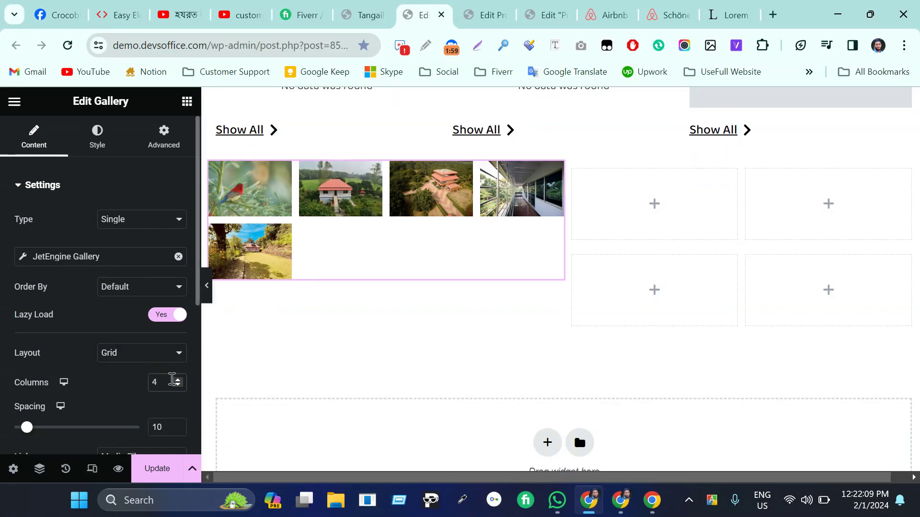
Step: Set the gallery Link to None and Image Resolution to Full, dismissing the battery notice
{"action": "type", "text": "1"}
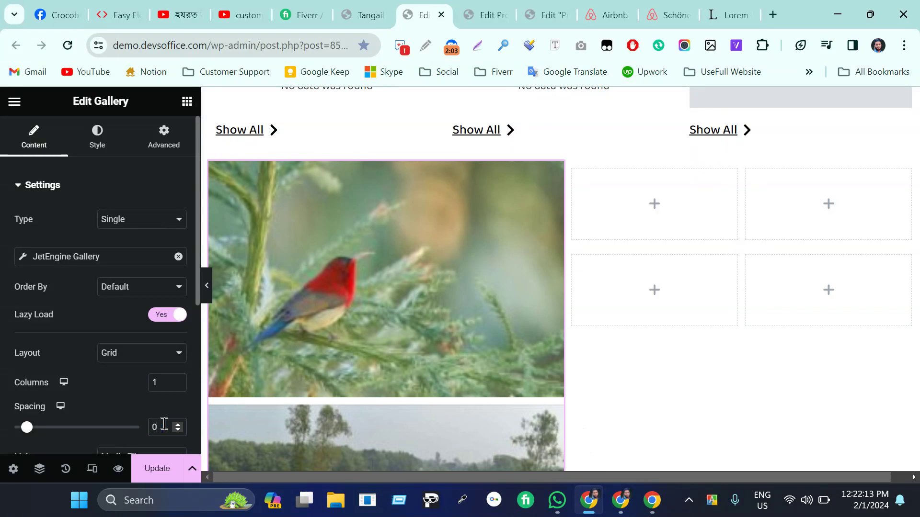
{"action": "scroll", "coordinate": [123, 360], "scroll_direction": "down", "scroll_amount": 1}
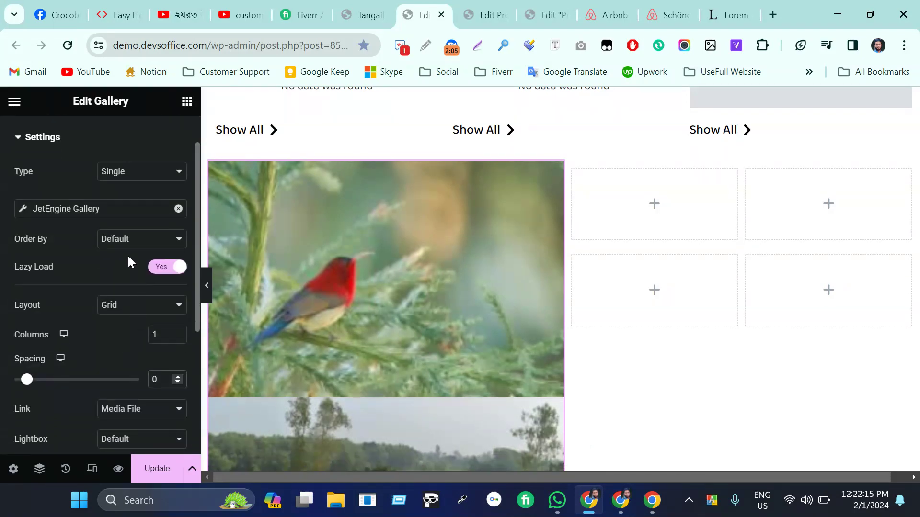
{"action": "scroll", "coordinate": [128, 254], "scroll_direction": "down", "scroll_amount": 5}
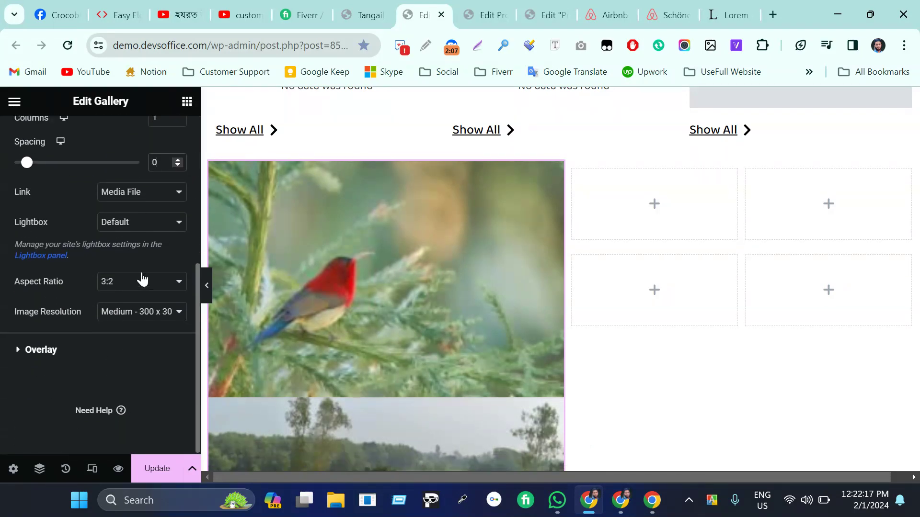
{"action": "left_click", "coordinate": [138, 196]}
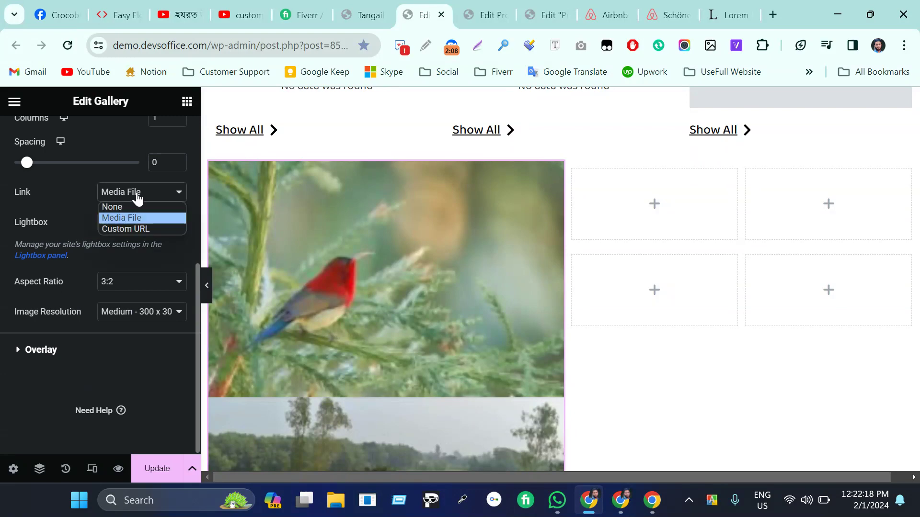
{"action": "left_click", "coordinate": [108, 209]}
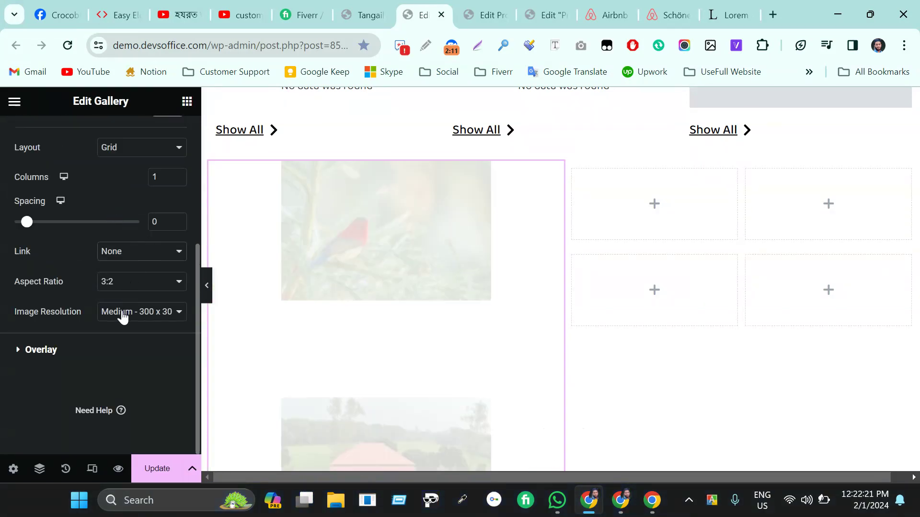
{"action": "left_click", "coordinate": [123, 312]}
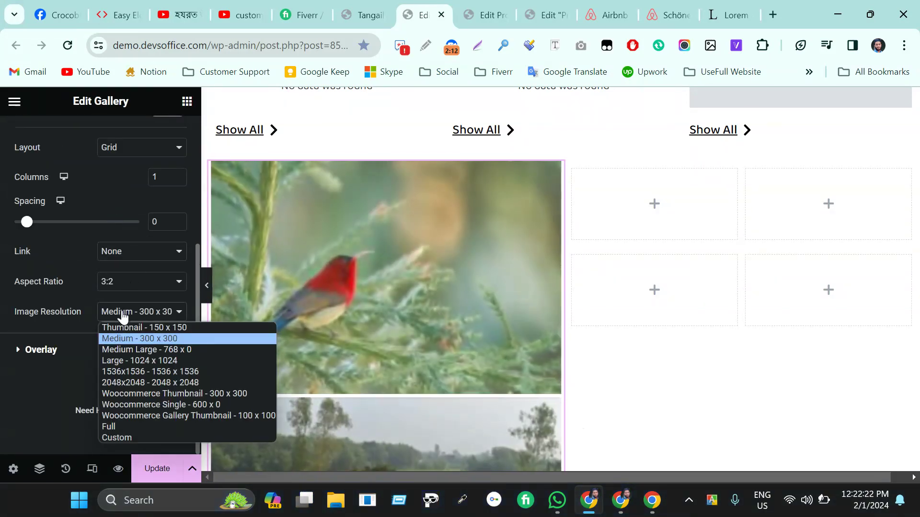
{"action": "left_click", "coordinate": [131, 424]}
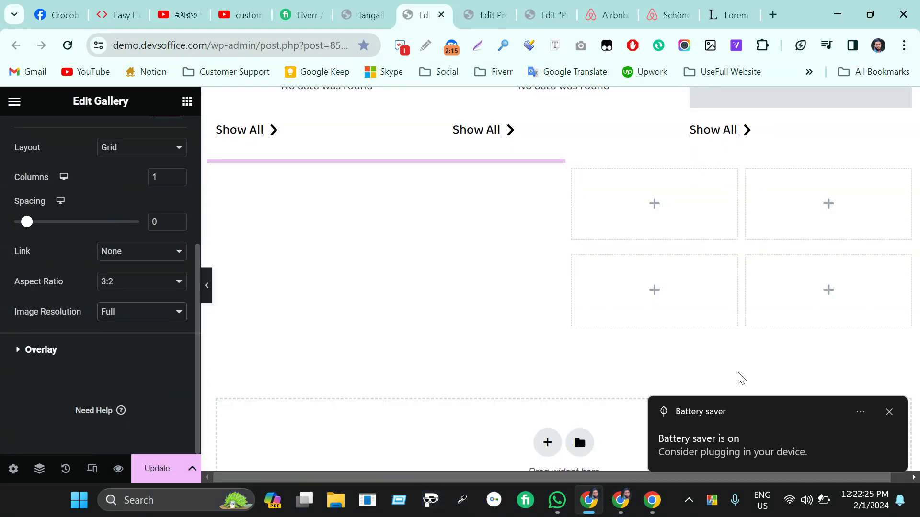
{"action": "left_click", "coordinate": [889, 412]}
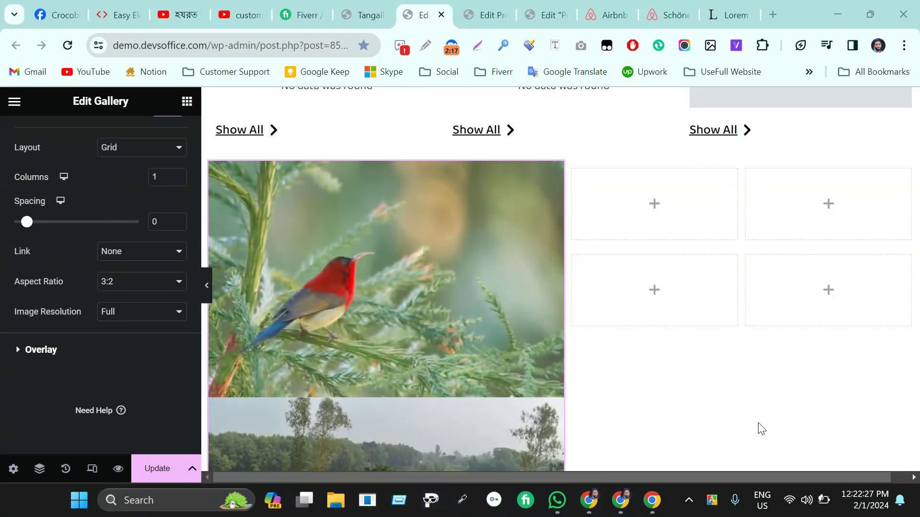
{"action": "left_click", "coordinate": [86, 350]}
Step: Switch the gallery's Overlay Background off
{"action": "left_click", "coordinate": [158, 251]}
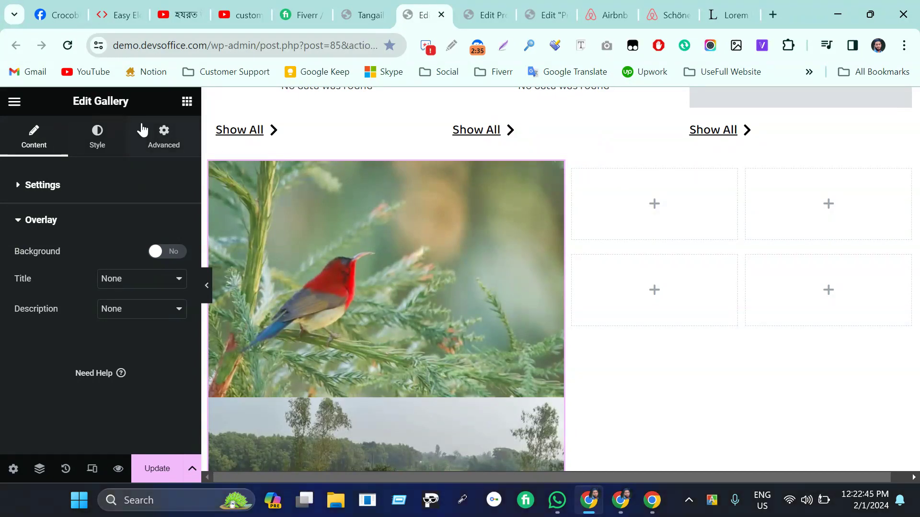
{"action": "left_click", "coordinate": [163, 148]}
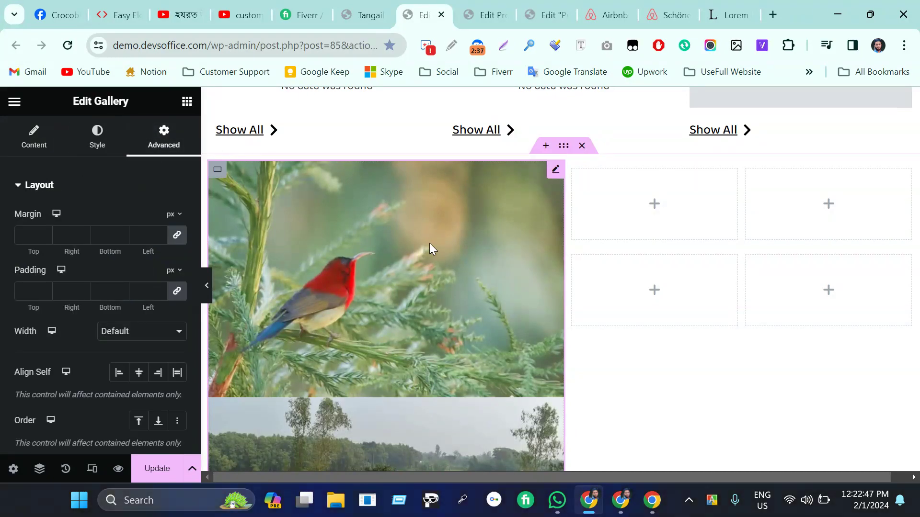
{"action": "scroll", "coordinate": [68, 320], "scroll_direction": "down", "scroll_amount": 10}
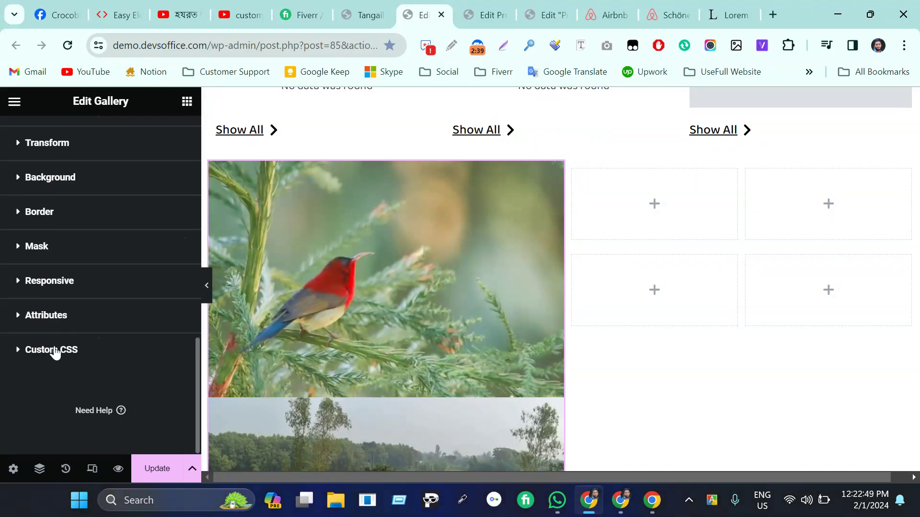
{"action": "left_click", "coordinate": [55, 352]}
{"action": "scroll", "coordinate": [176, 345], "scroll_direction": "down", "scroll_amount": 10}
Step: Paste the saved nth-child rule into Custom CSS and change its index from 2 to 1
{"action": "left_click", "coordinate": [107, 339]}
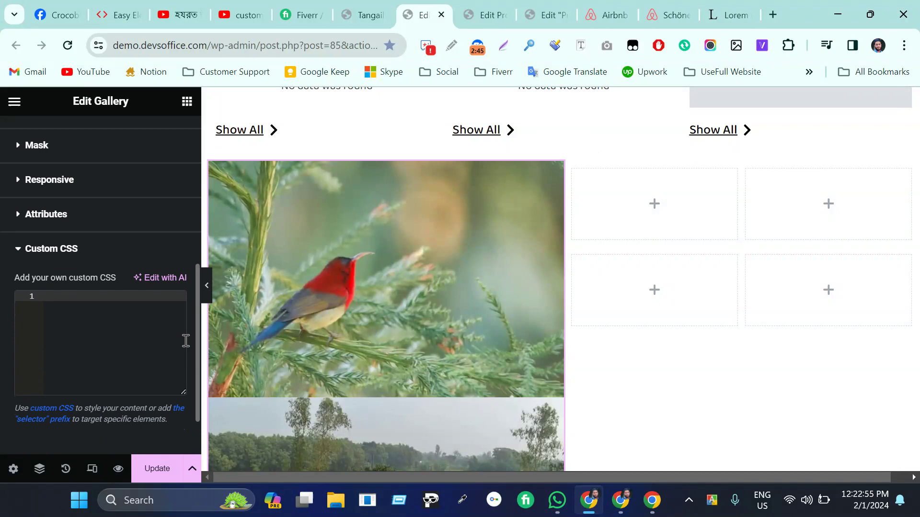
{"action": "key", "text": "super+v"}
{"action": "scroll", "coordinate": [219, 266], "scroll_direction": "down", "scroll_amount": 5}
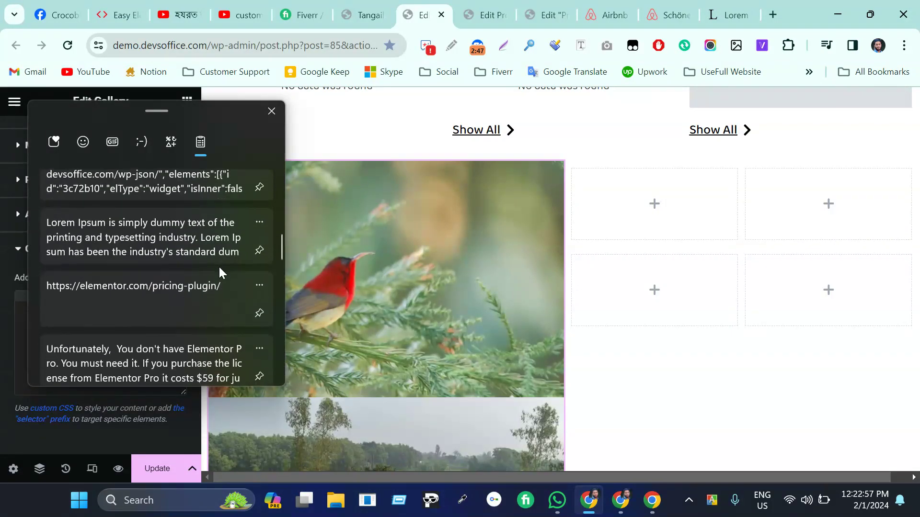
{"action": "scroll", "coordinate": [218, 266], "scroll_direction": "up", "scroll_amount": 3}
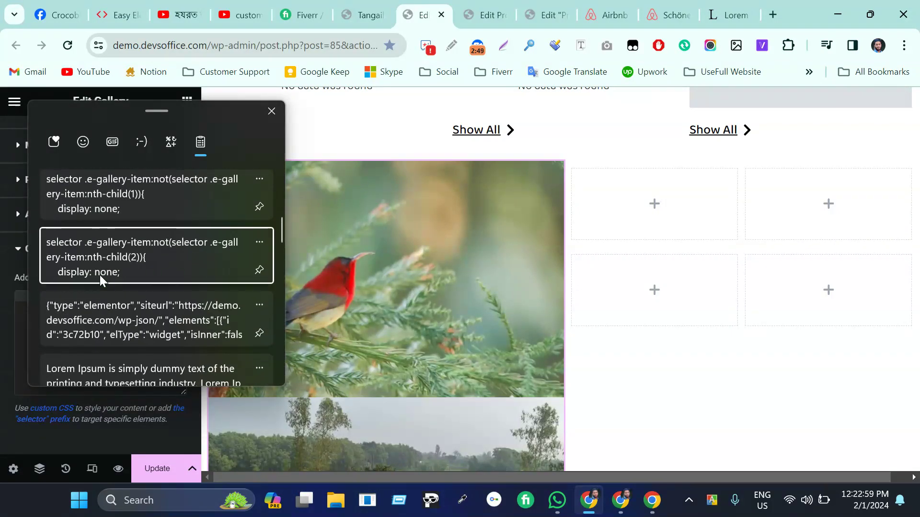
{"action": "left_click", "coordinate": [100, 275]}
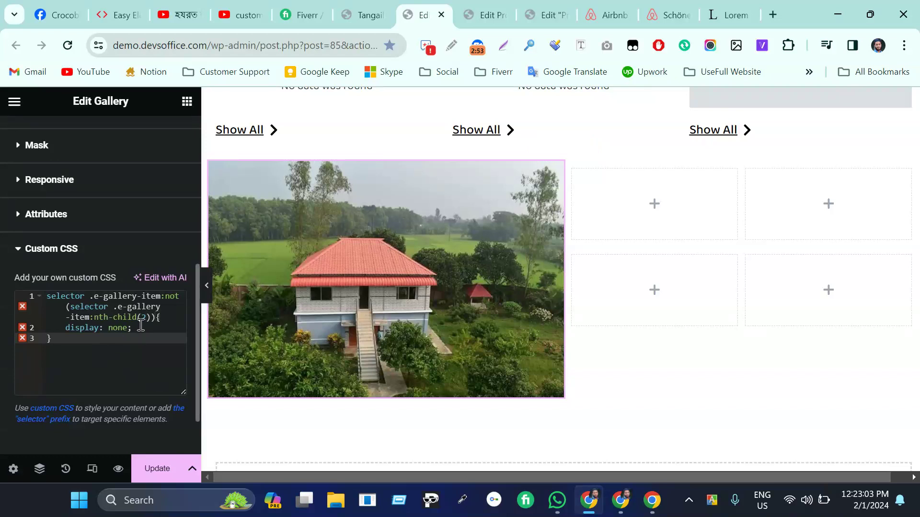
{"action": "left_click", "coordinate": [146, 318]}
{"action": "key", "text": "BackSpace"}
{"action": "type", "text": "1"}
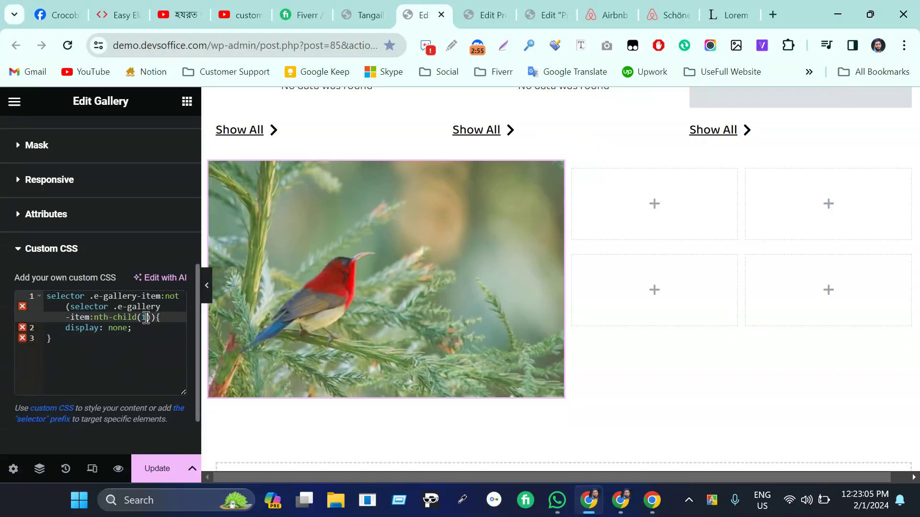
{"action": "left_click", "coordinate": [110, 327]}
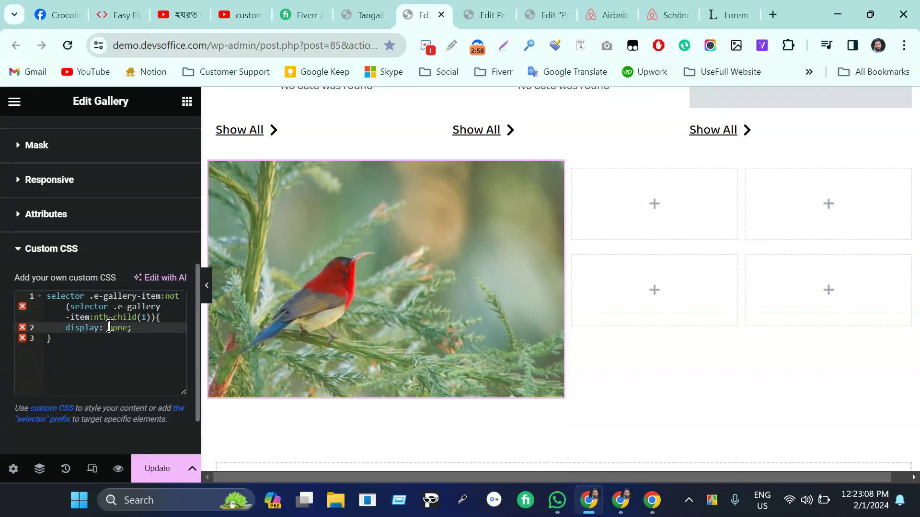
{"action": "left_click", "coordinate": [145, 318]}
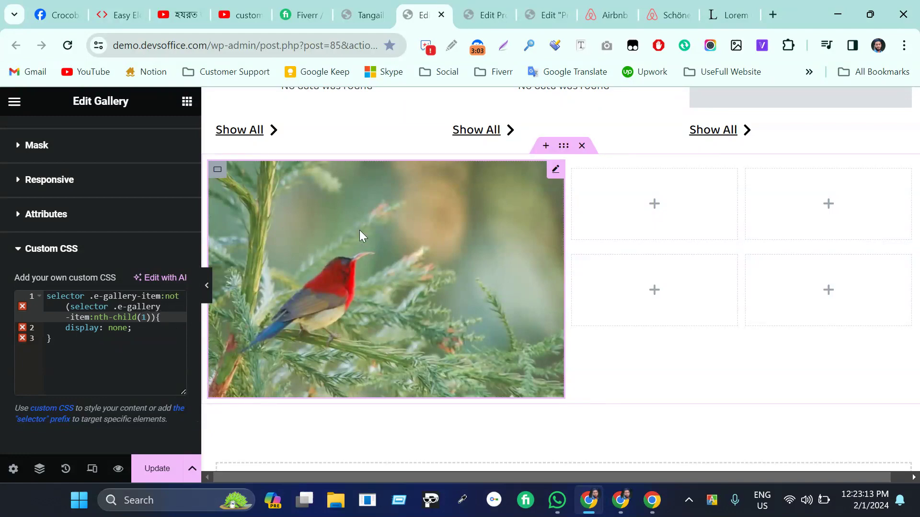
Step: Set the gallery image's Border Radius to 5 in the Style tab
{"action": "scroll", "coordinate": [139, 144], "scroll_direction": "up", "scroll_amount": 6}
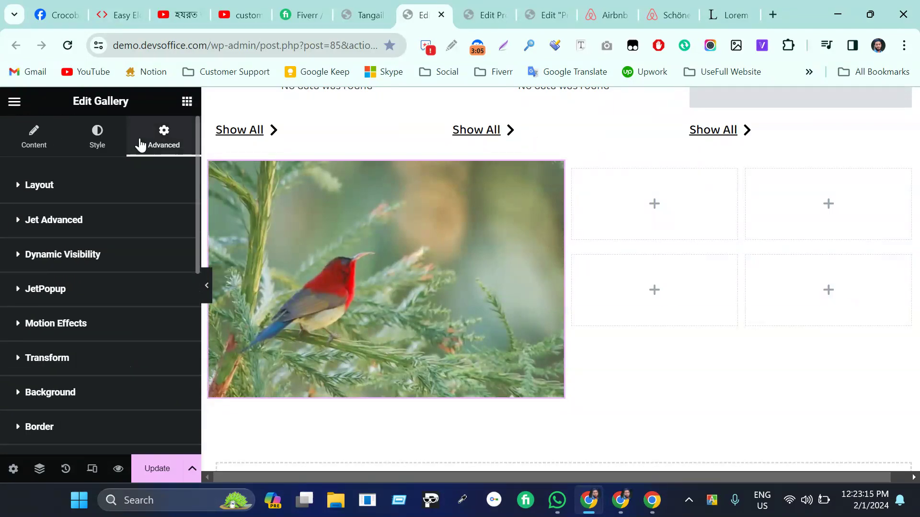
{"action": "left_click", "coordinate": [94, 151]}
{"action": "scroll", "coordinate": [85, 321], "scroll_direction": "down", "scroll_amount": 1}
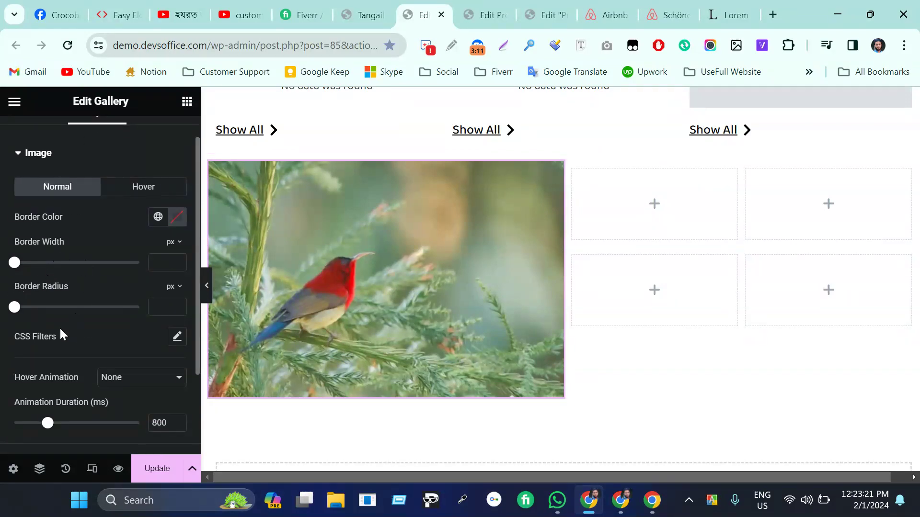
{"action": "scroll", "coordinate": [73, 326], "scroll_direction": "down", "scroll_amount": 3}
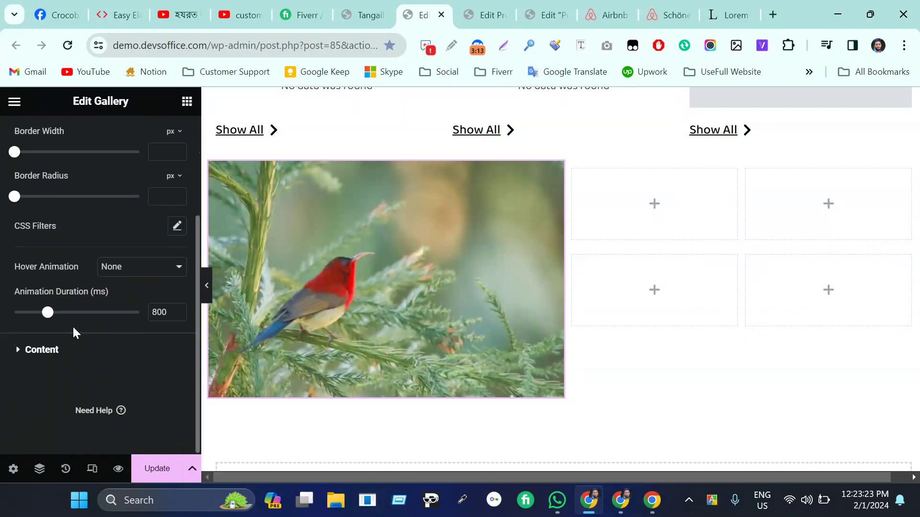
{"action": "scroll", "coordinate": [81, 230], "scroll_direction": "up", "scroll_amount": 3}
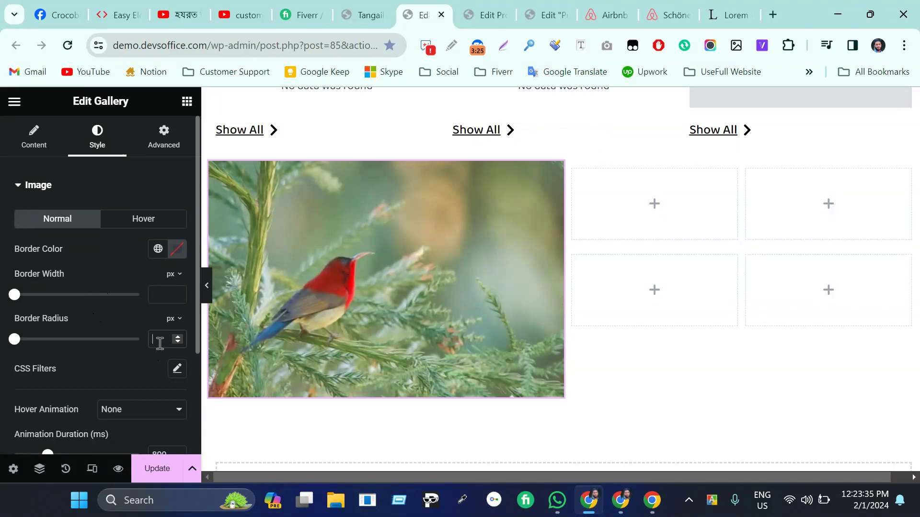
{"action": "type", "text": "5"}
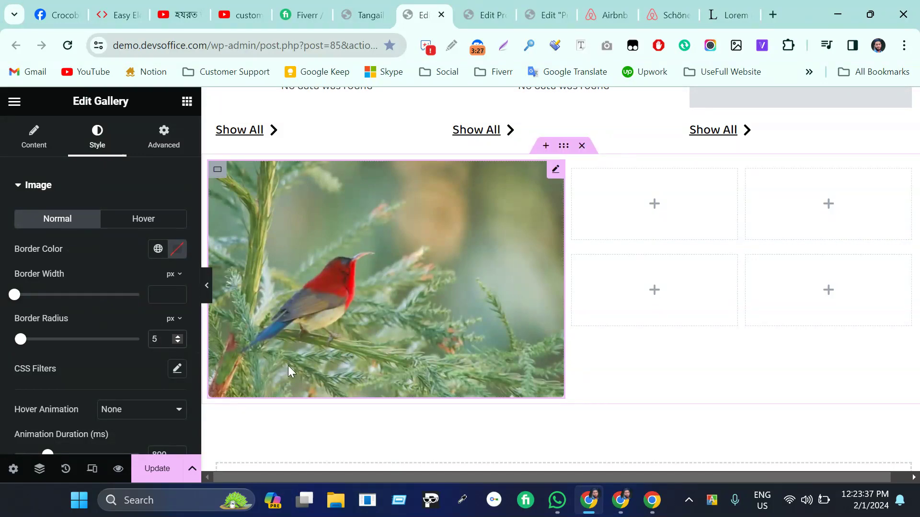
Step: Copy the gallery widget and paste it into all four grid cells
{"action": "right_click", "coordinate": [407, 219]}
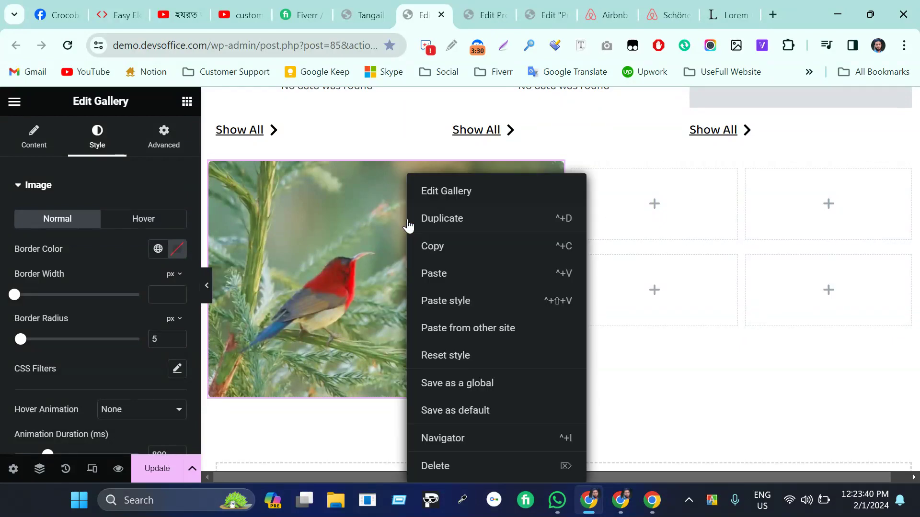
{"action": "left_click", "coordinate": [469, 253]}
{"action": "right_click", "coordinate": [623, 192]}
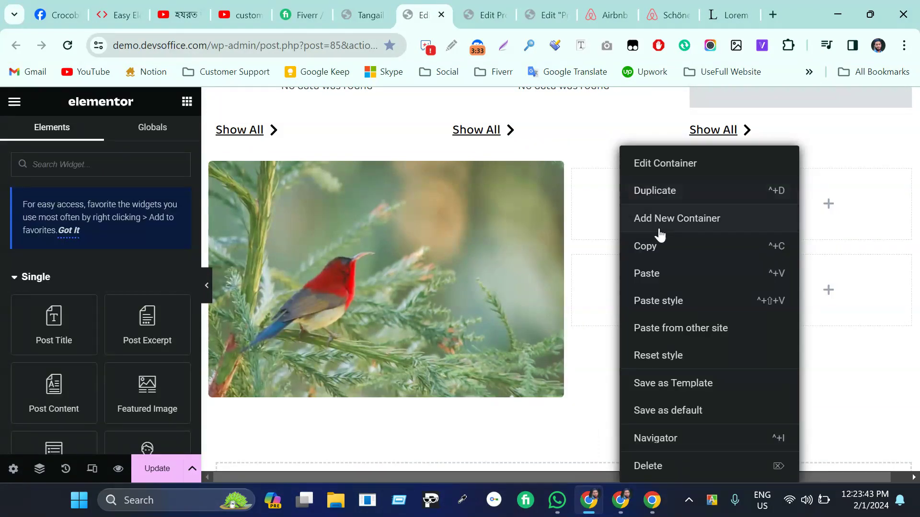
{"action": "left_click", "coordinate": [682, 274]}
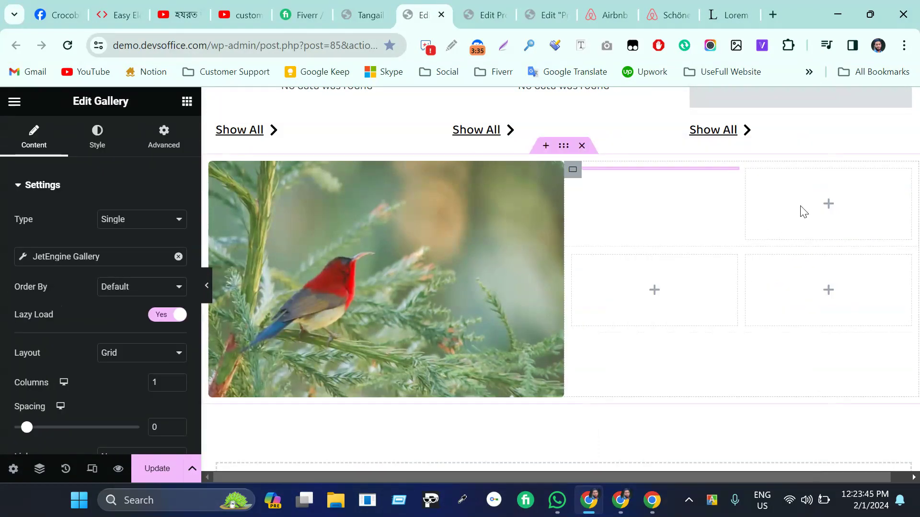
{"action": "right_click", "coordinate": [806, 211]}
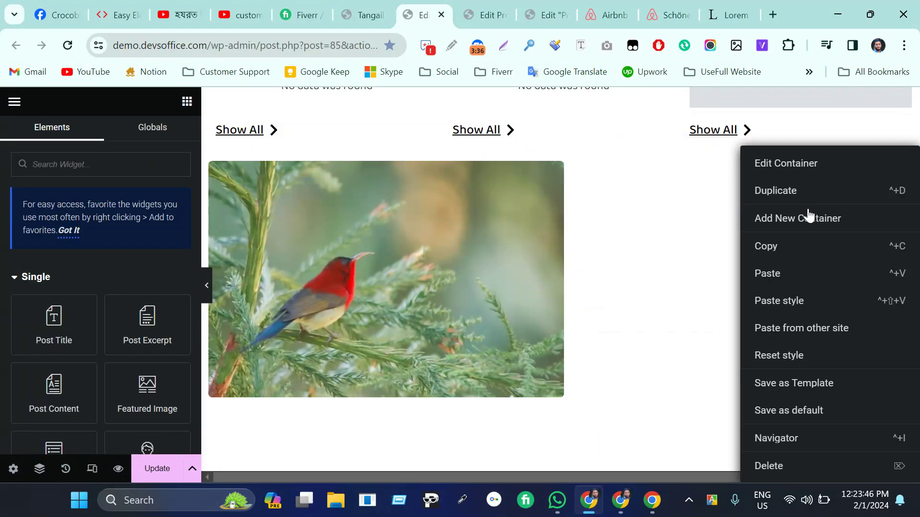
{"action": "left_click", "coordinate": [791, 274]}
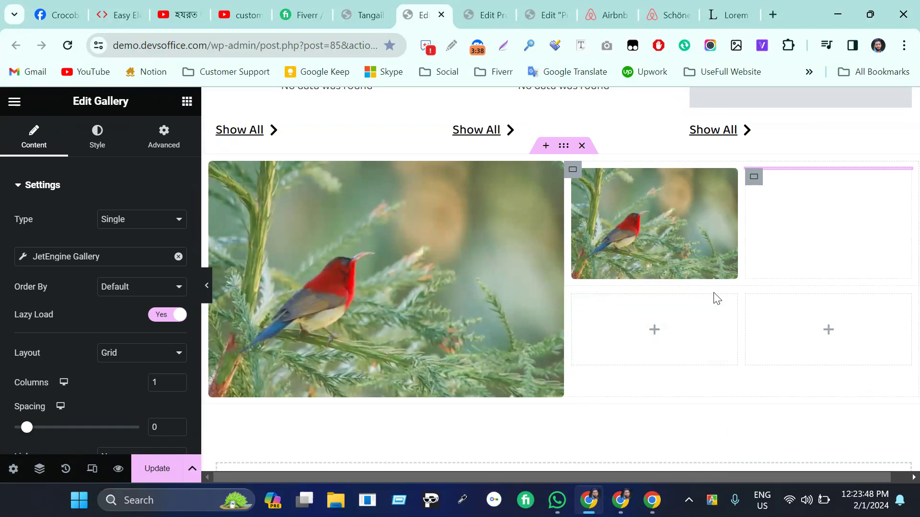
{"action": "right_click", "coordinate": [625, 320]}
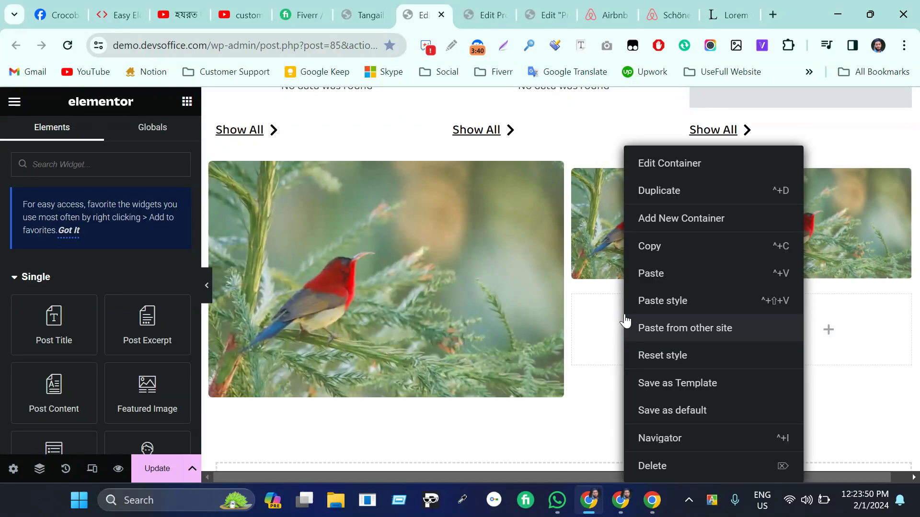
{"action": "left_click", "coordinate": [667, 274]}
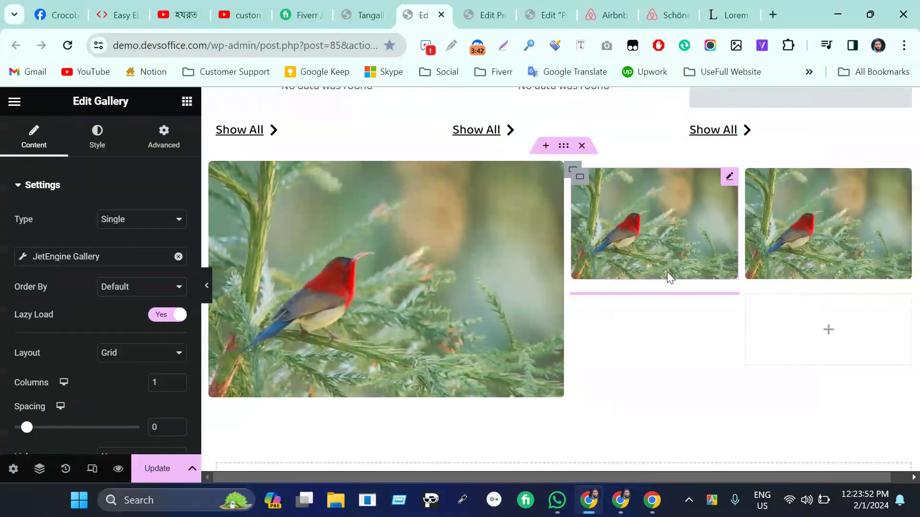
{"action": "right_click", "coordinate": [789, 323]}
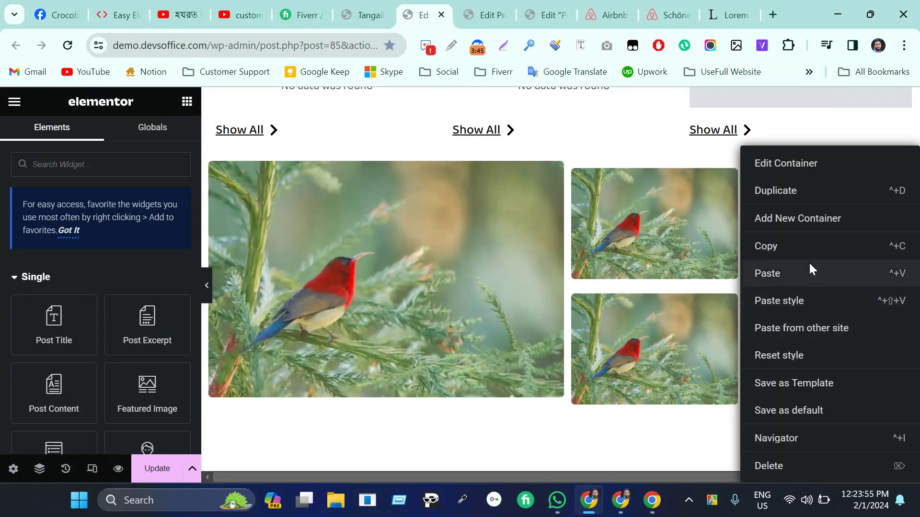
{"action": "left_click", "coordinate": [810, 269]}
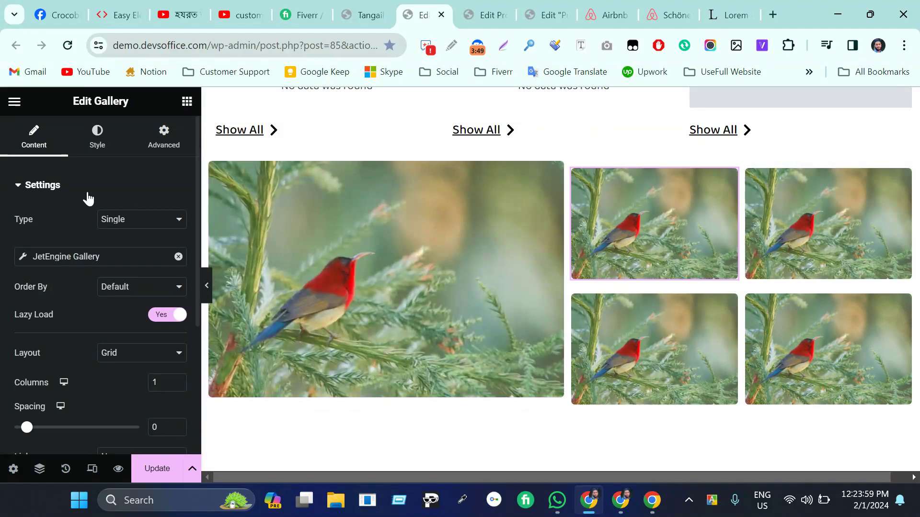
Step: Change the first copy's custom CSS nth-child index to 2 to show the house
{"action": "left_click", "coordinate": [164, 136]}
{"action": "scroll", "coordinate": [127, 267], "scroll_direction": "down", "scroll_amount": 5}
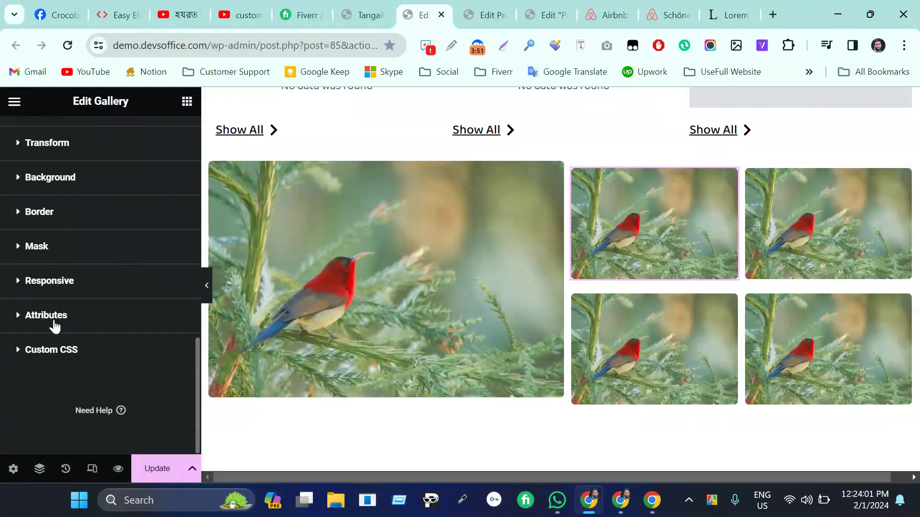
{"action": "scroll", "coordinate": [55, 324], "scroll_direction": "up", "scroll_amount": 5}
{"action": "scroll", "coordinate": [35, 359], "scroll_direction": "down", "scroll_amount": 5}
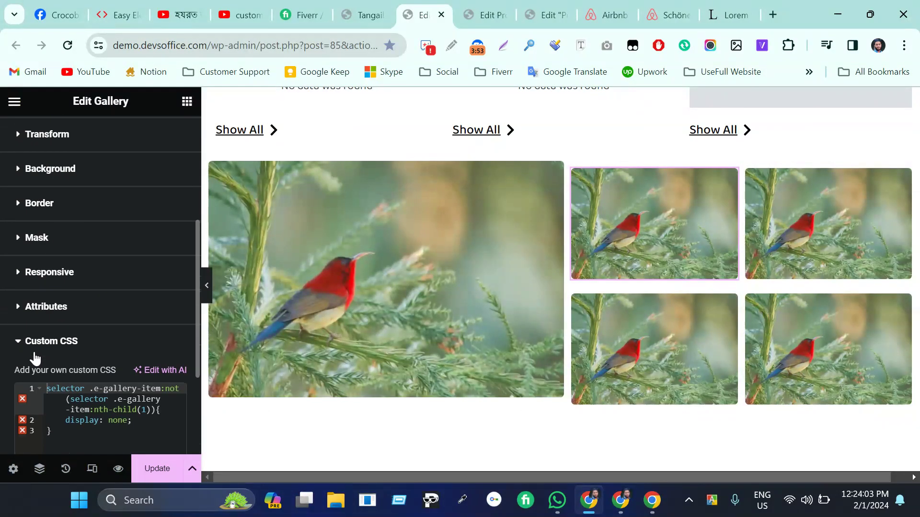
{"action": "left_click", "coordinate": [147, 411]}
{"action": "key", "text": "BackSpace"}
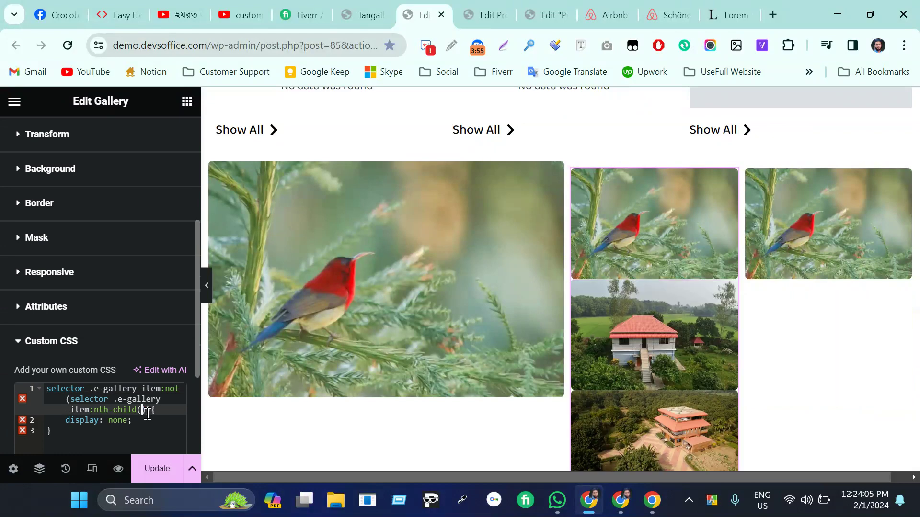
{"action": "type", "text": "2"}
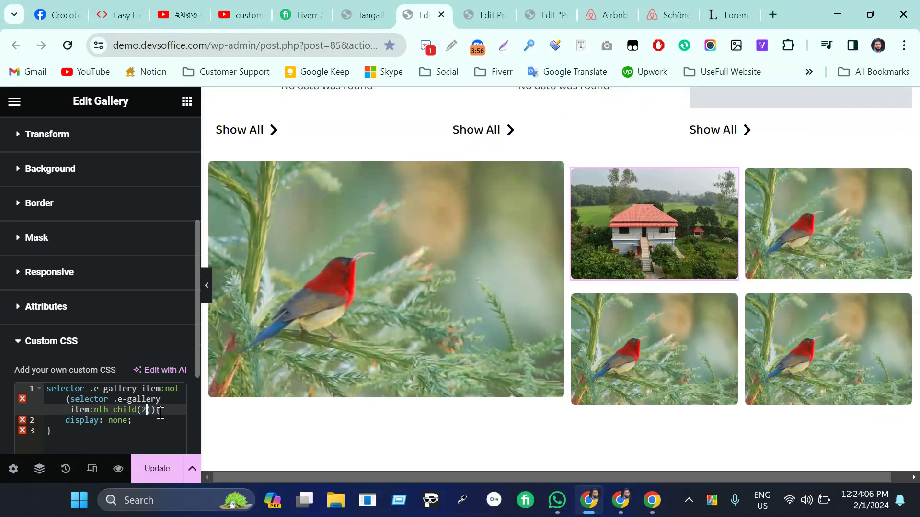
Step: Edit the top-right tile's custom CSS nth-child index to show another property photo
{"action": "left_click", "coordinate": [766, 229]}
{"action": "left_click", "coordinate": [152, 142]}
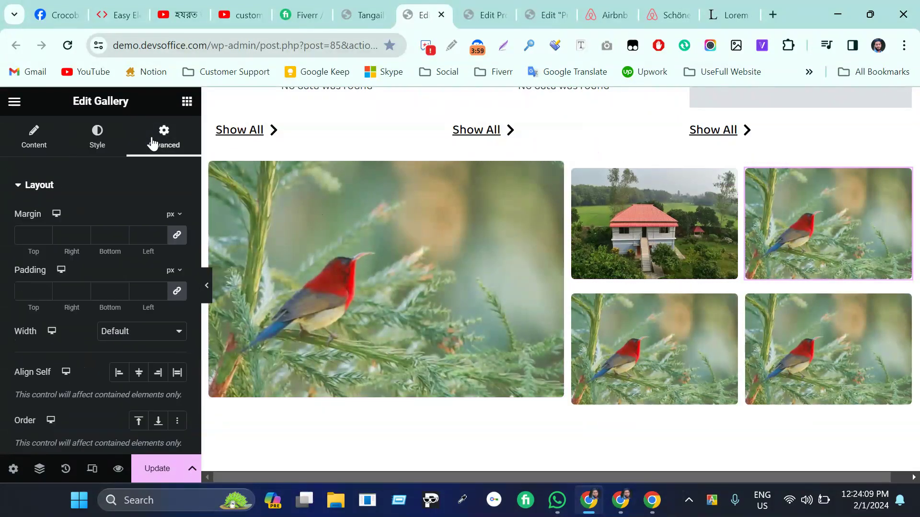
{"action": "scroll", "coordinate": [131, 289], "scroll_direction": "down", "scroll_amount": 10}
{"action": "left_click", "coordinate": [88, 357]}
{"action": "scroll", "coordinate": [87, 362], "scroll_direction": "down", "scroll_amount": 8}
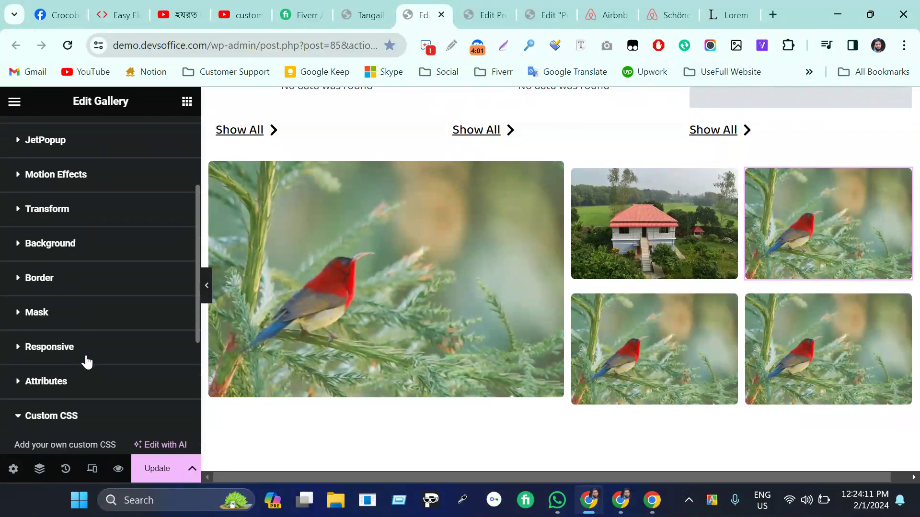
{"action": "left_click", "coordinate": [142, 248]}
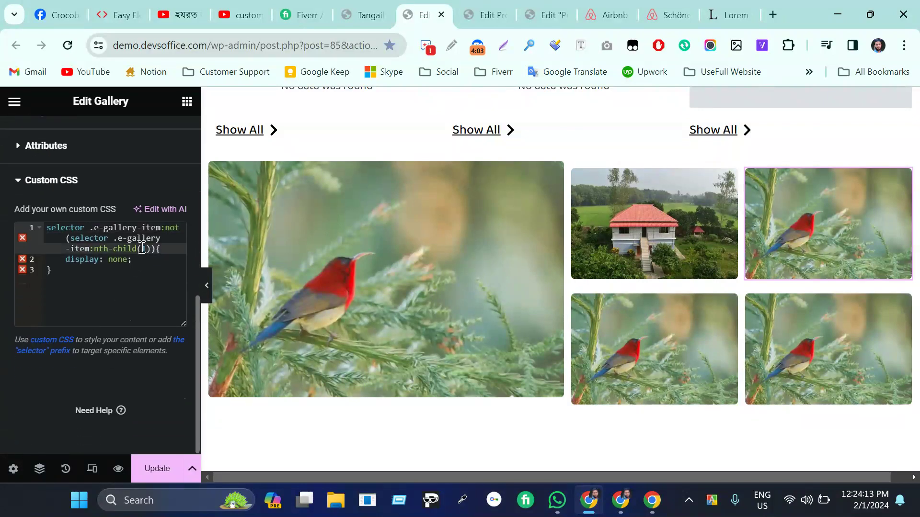
{"action": "key", "text": "BackSpace"}
{"action": "type", "text": "2"}
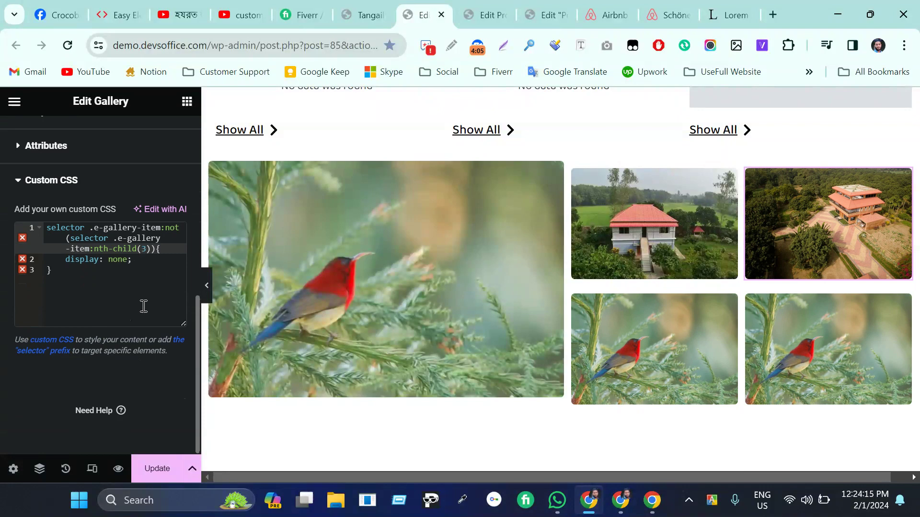
Step: Set the bottom-left tile's custom CSS nth-child index to 4
{"action": "left_click", "coordinate": [650, 329]}
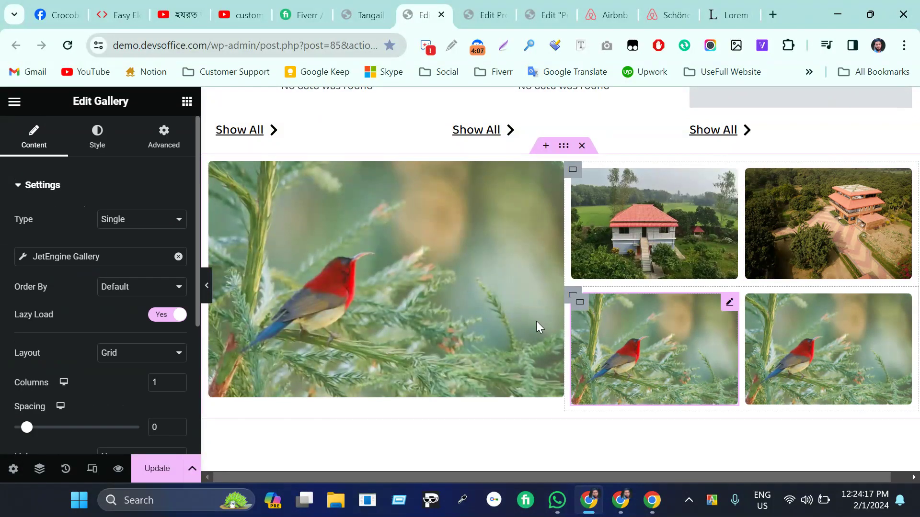
{"action": "left_click", "coordinate": [165, 135]}
{"action": "scroll", "coordinate": [133, 257], "scroll_direction": "down", "scroll_amount": 5}
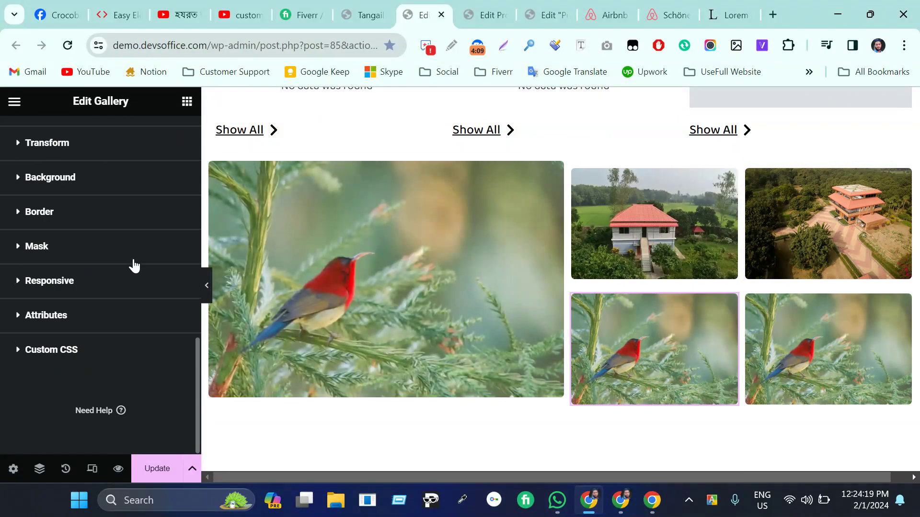
{"action": "left_click", "coordinate": [79, 361]}
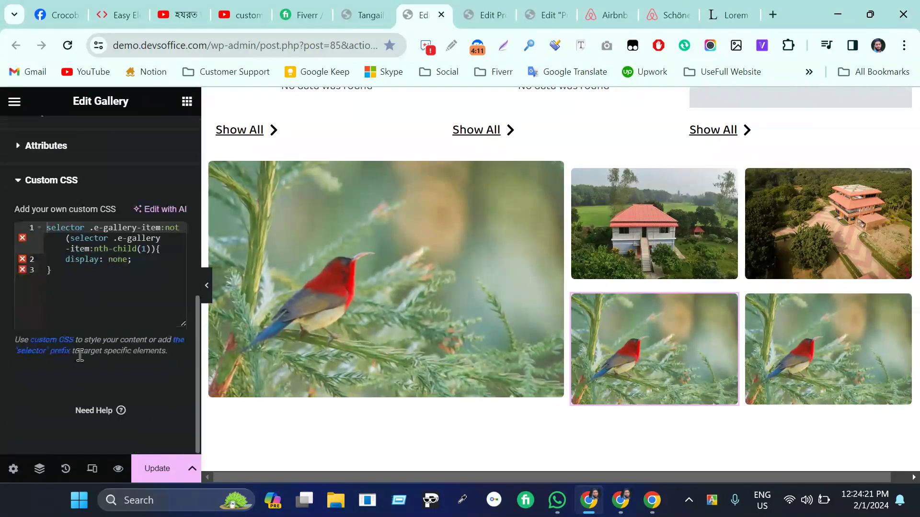
{"action": "left_click", "coordinate": [143, 249]}
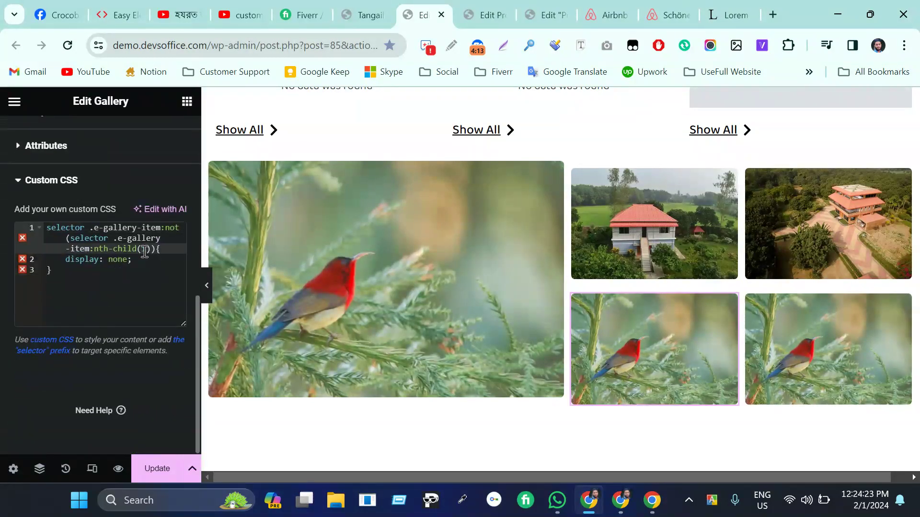
{"action": "type", "text": "4"}
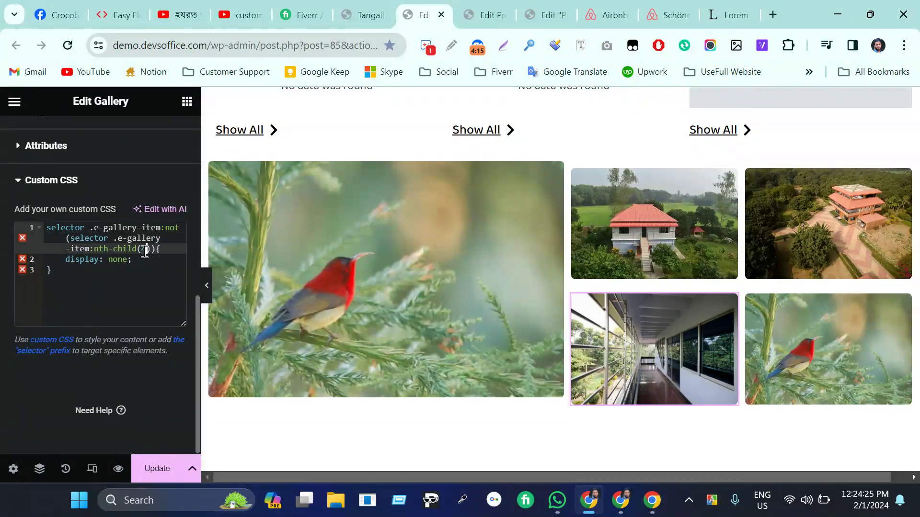
Step: Set the bottom-right tile's custom CSS nth-child index to 5
{"action": "left_click", "coordinate": [790, 332]}
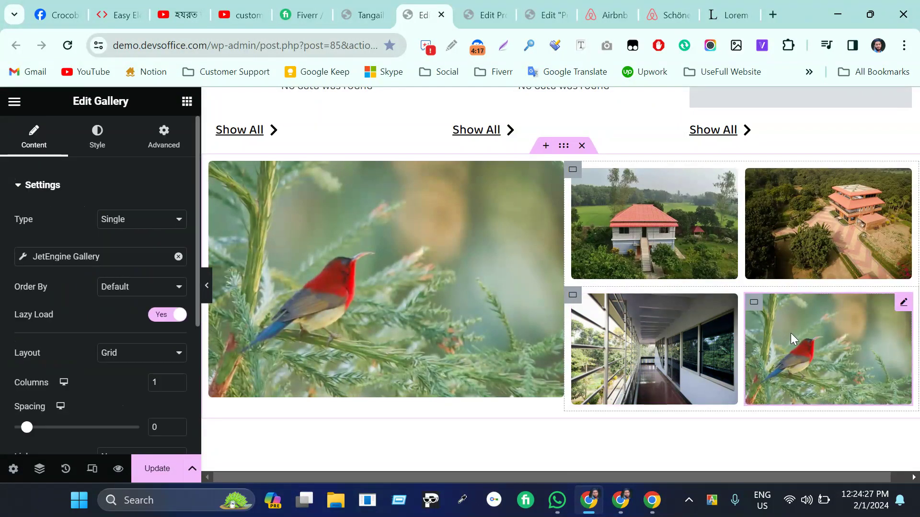
{"action": "left_click", "coordinate": [179, 140]}
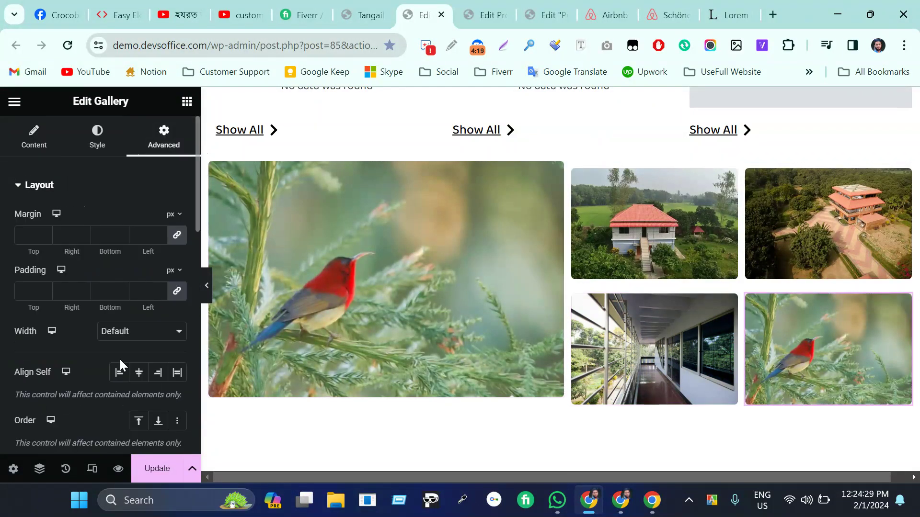
{"action": "scroll", "coordinate": [117, 364], "scroll_direction": "down", "scroll_amount": 10}
{"action": "left_click", "coordinate": [72, 350]}
{"action": "scroll", "coordinate": [124, 268], "scroll_direction": "down", "scroll_amount": 2}
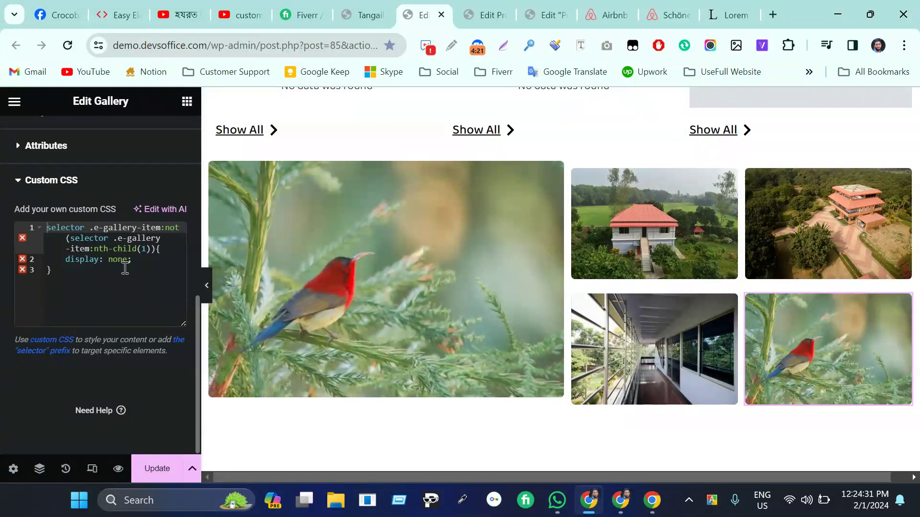
{"action": "left_click", "coordinate": [143, 248]}
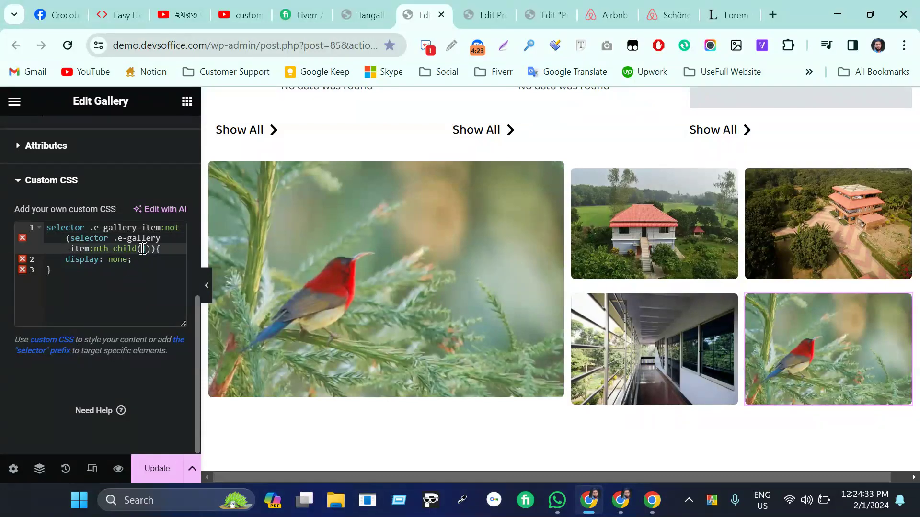
{"action": "key", "text": "BackSpace"}
{"action": "type", "text": "5"}
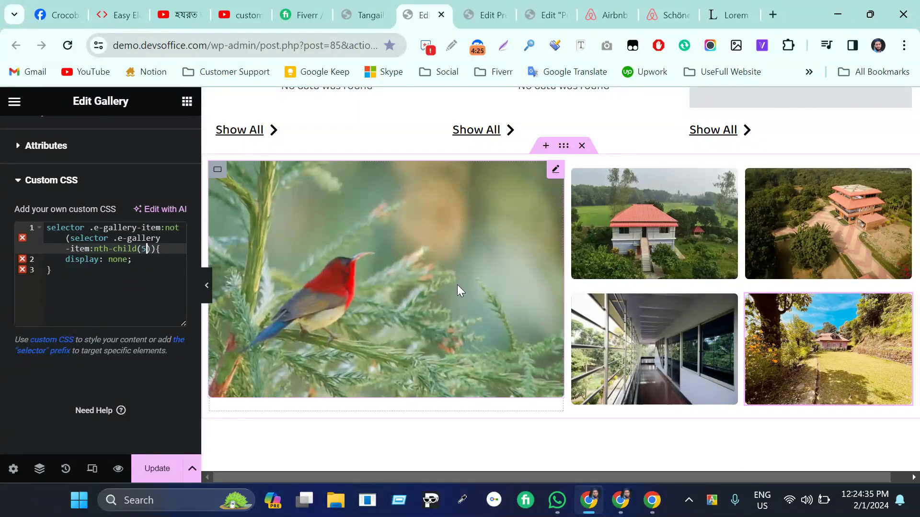
Step: Preview the gallery layout with the panel hidden, then inspect the large gallery's spacing
{"action": "left_click", "coordinate": [207, 290]}
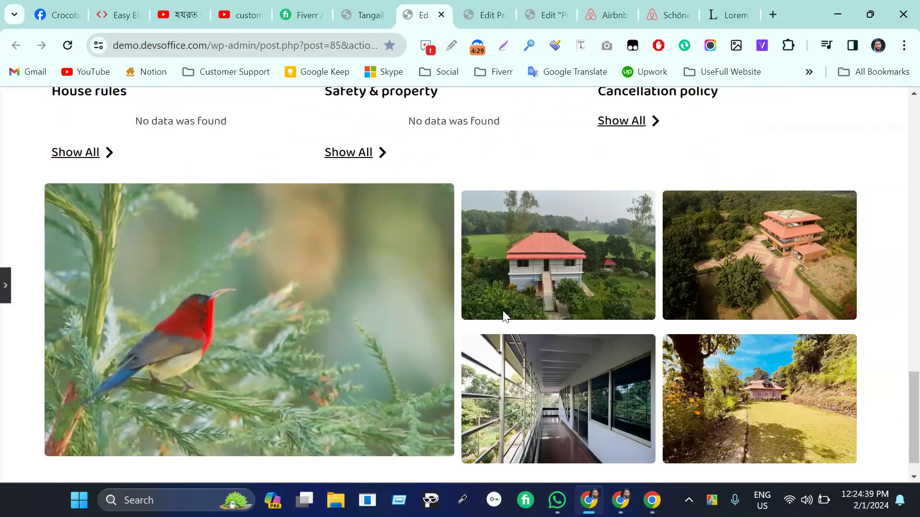
{"action": "scroll", "coordinate": [504, 316], "scroll_direction": "down", "scroll_amount": 1}
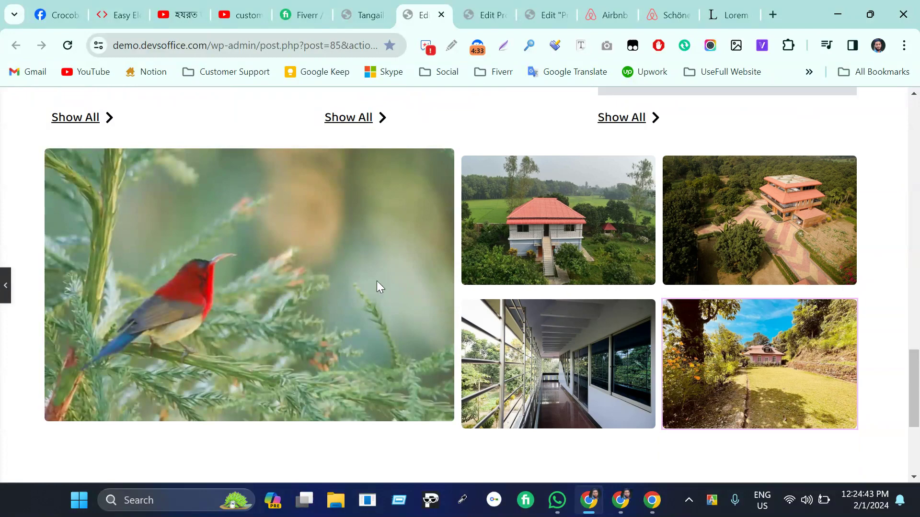
{"action": "key", "text": "ctrl+p"}
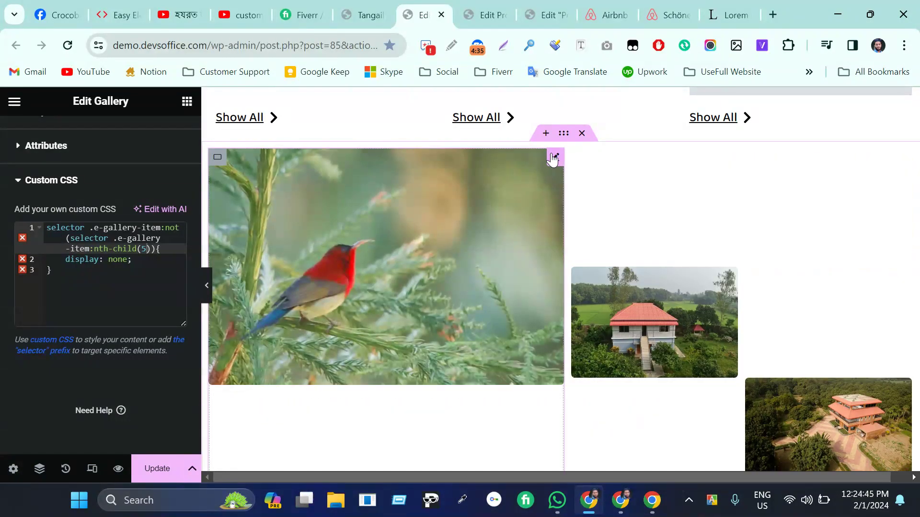
{"action": "left_click", "coordinate": [552, 156]}
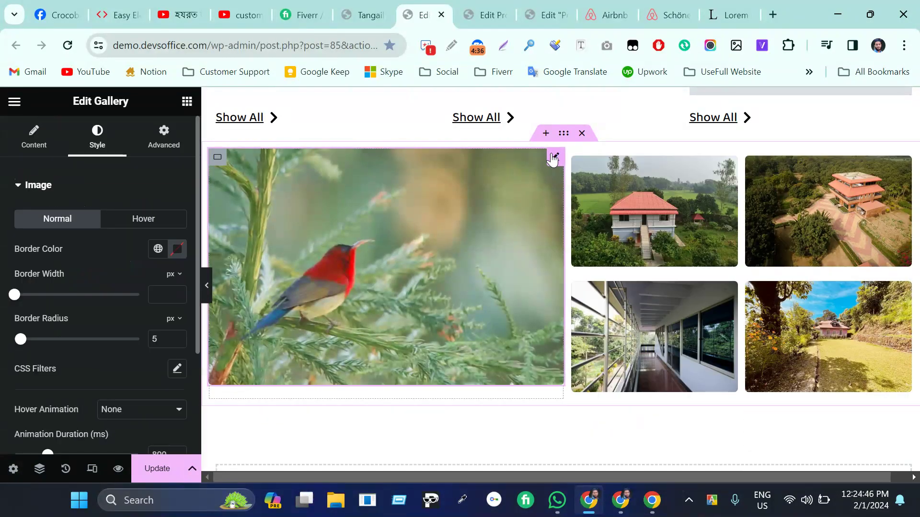
{"action": "left_click", "coordinate": [166, 143]}
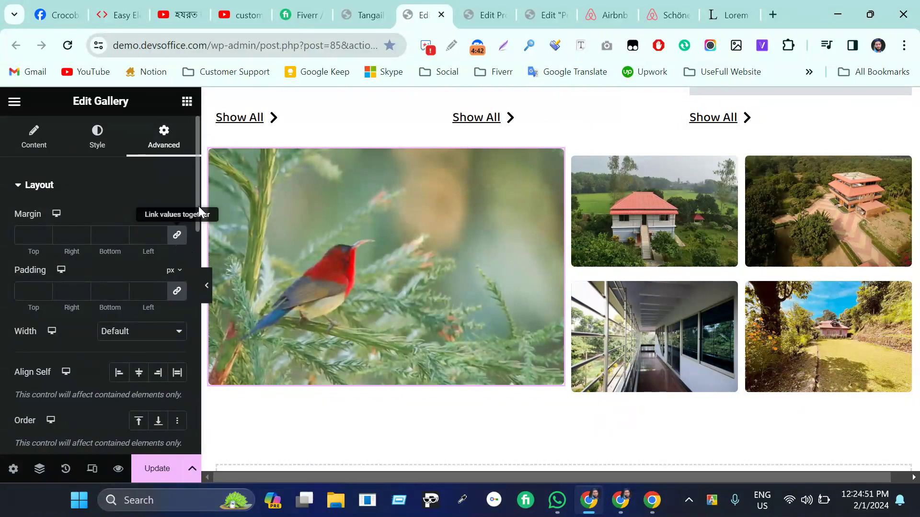
Step: Unlink the bird container's margin and set its top margin to 10
{"action": "left_click", "coordinate": [218, 160]}
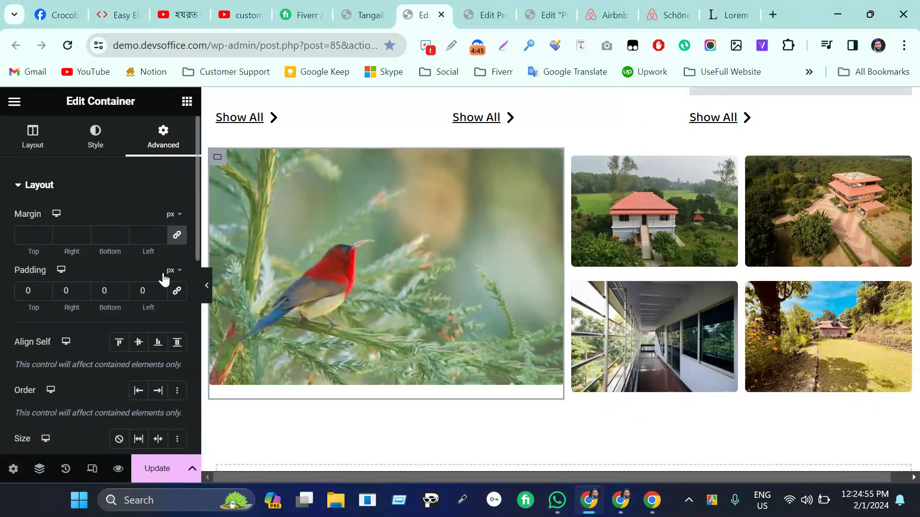
{"action": "left_click", "coordinate": [176, 235]}
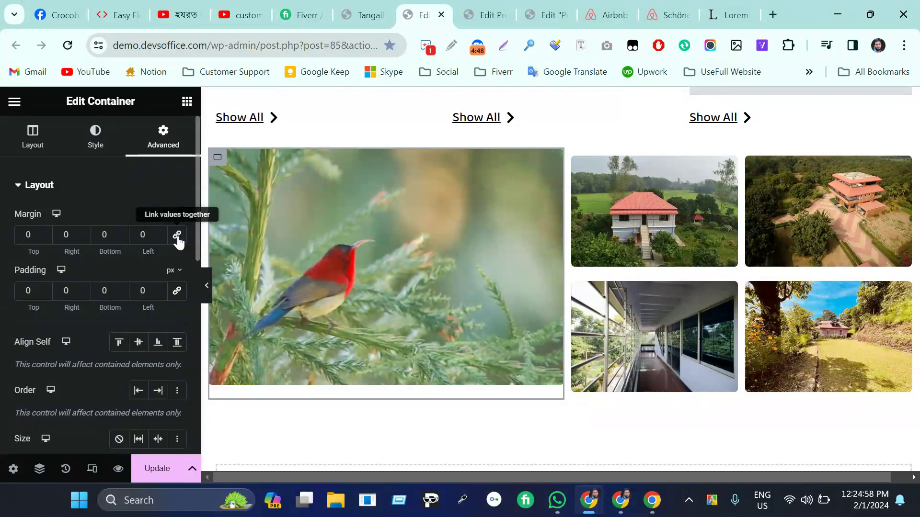
{"action": "left_click", "coordinate": [19, 239]}
{"action": "type", "text": "1"}
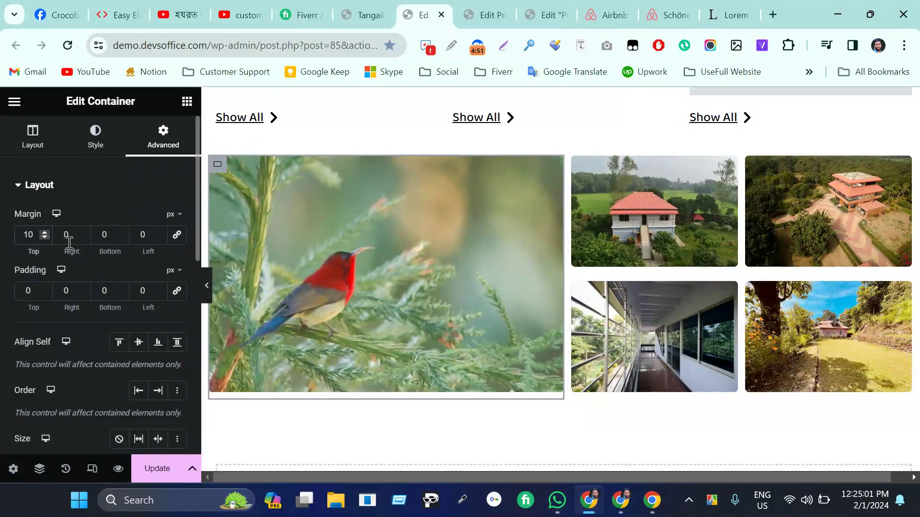
Step: Preview the aligned layout with the panel collapsed, then reopen the editor
{"action": "left_click", "coordinate": [212, 287]}
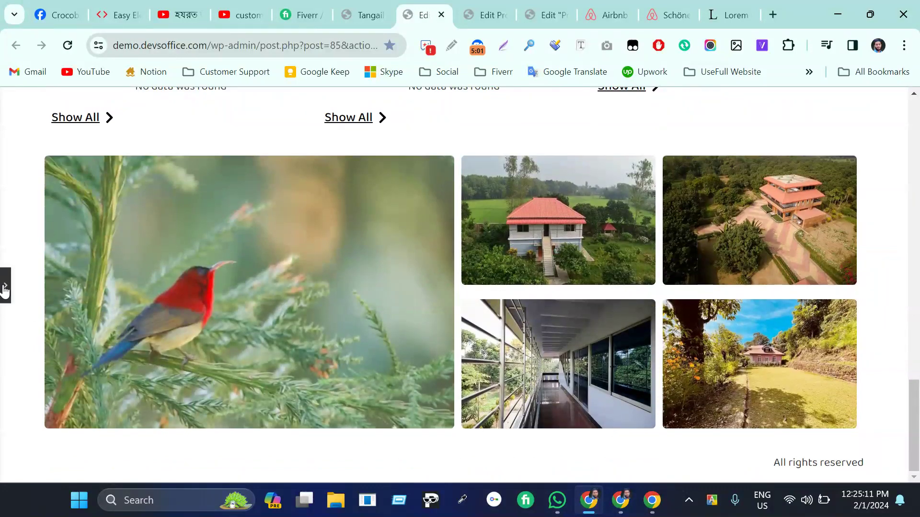
{"action": "left_click", "coordinate": [395, 298]}
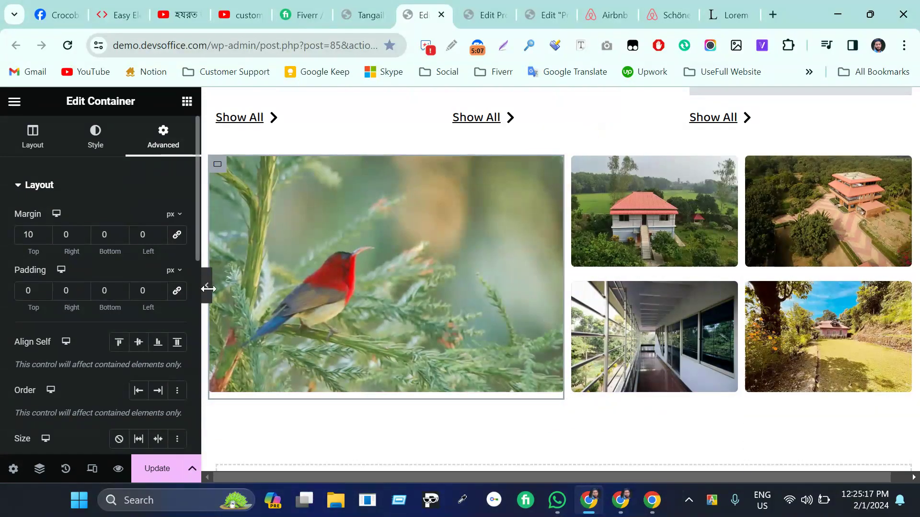
{"action": "left_click", "coordinate": [187, 102]}
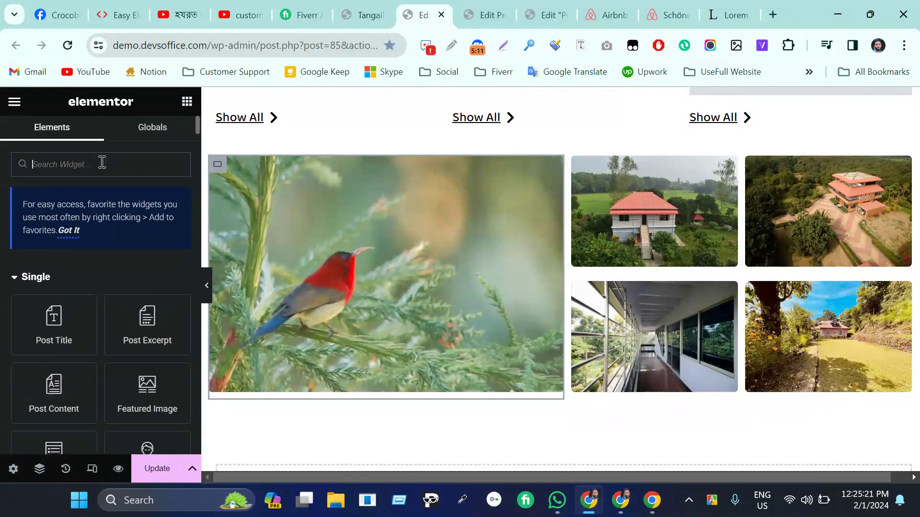
Step: Search 'but' and drag a Button widget beneath the bottom-right gallery image
{"action": "type", "text": "but"}
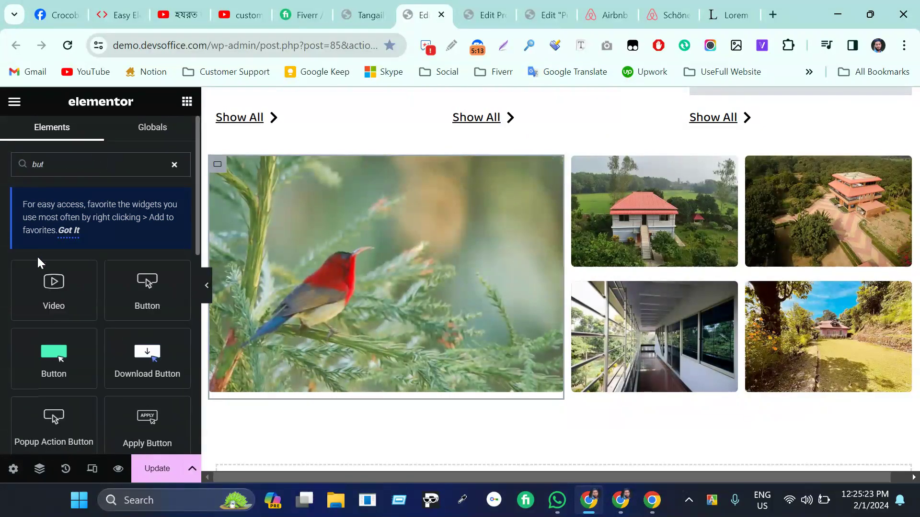
{"action": "left_click_drag", "start_coordinate": [43, 273], "coordinate": [637, 398]}
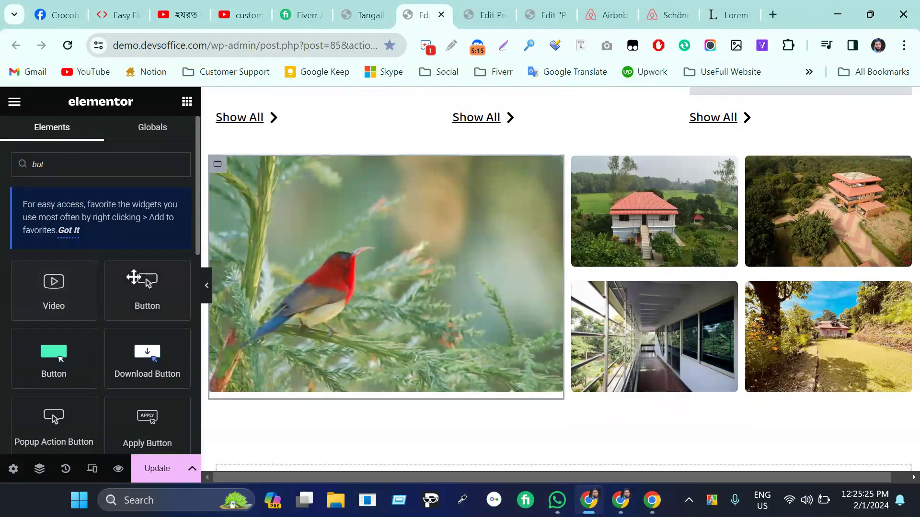
{"action": "left_click_drag", "start_coordinate": [133, 277], "coordinate": [821, 343]}
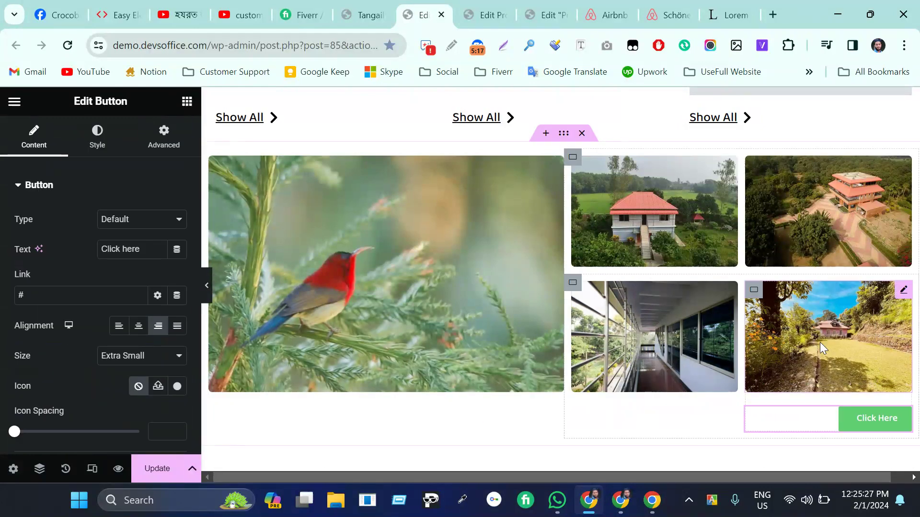
{"action": "left_click", "coordinate": [155, 158]}
Step: Zero the button's margins and enter a top margin of 60
{"action": "left_click", "coordinate": [174, 234]}
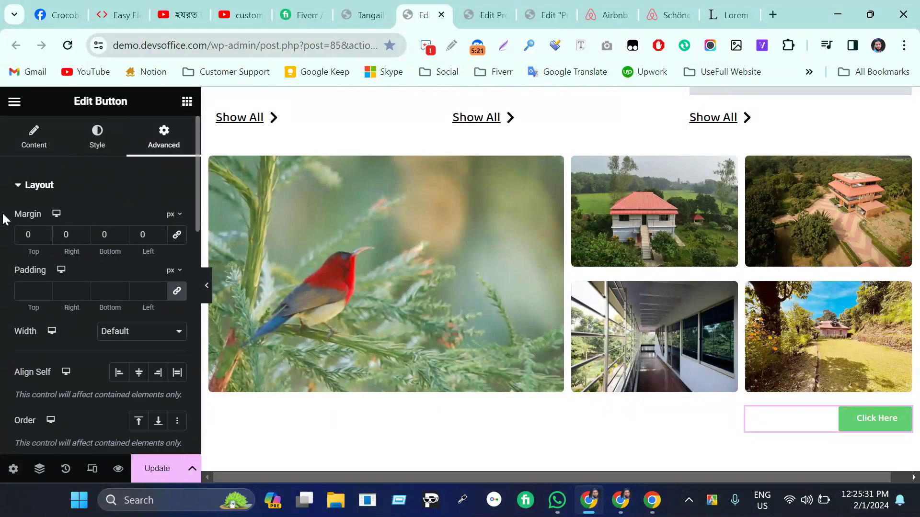
{"action": "left_click", "coordinate": [26, 235]}
{"action": "type", "text": "2"}
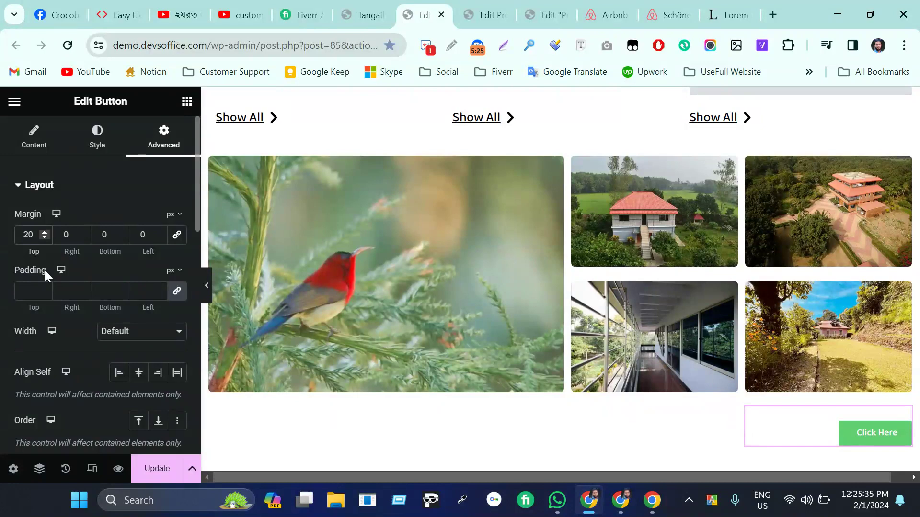
{"action": "type", "text": "-"}
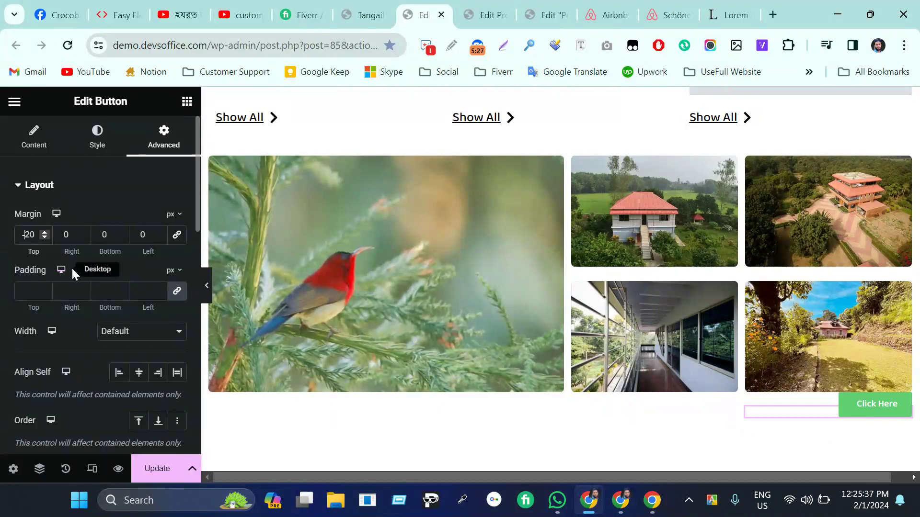
{"action": "key", "text": "Delete"}
{"action": "type", "text": "4"}
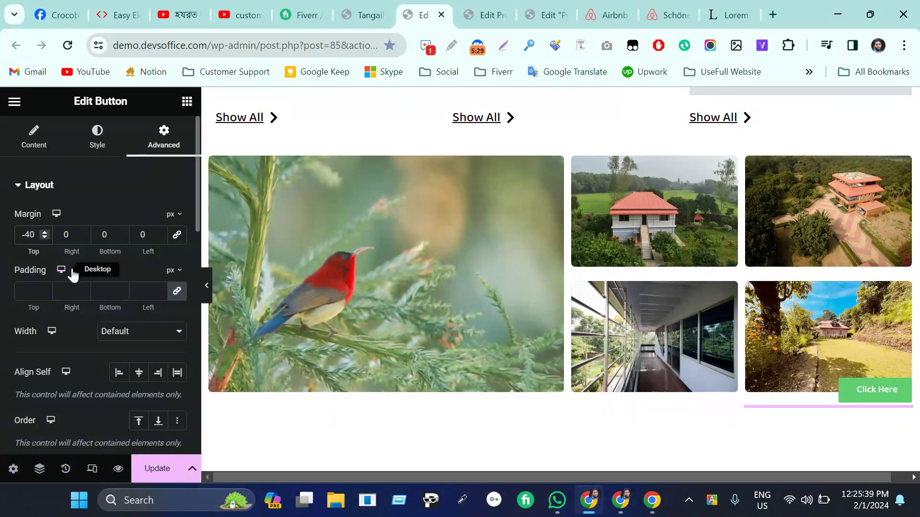
{"action": "key", "text": "BackSpace"}
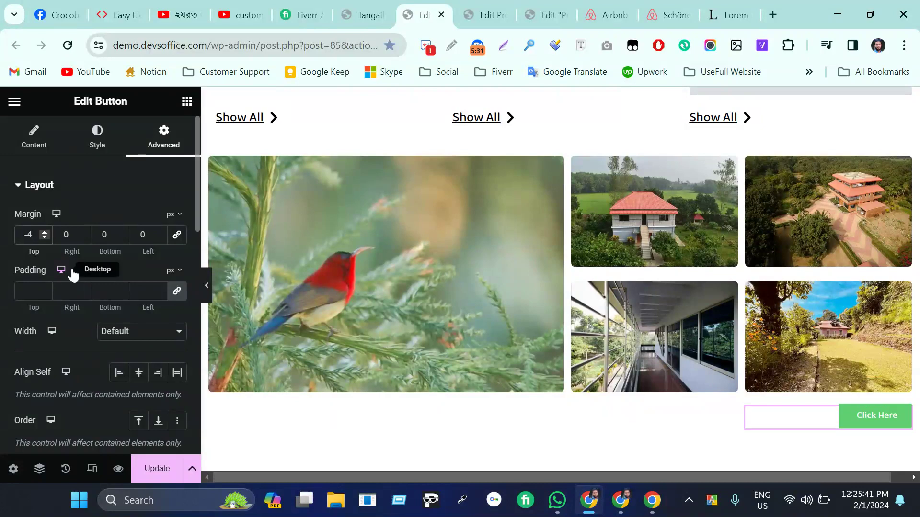
{"action": "type", "text": "67"}
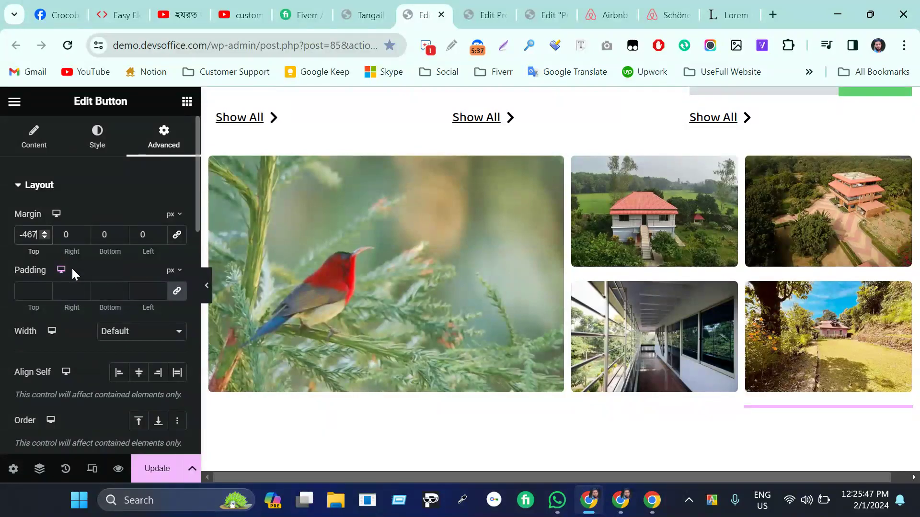
{"action": "key", "text": "BackSpace"}
{"action": "key", "text": "BackSpace"}
{"action": "key", "text": "BackSpace"}
{"action": "key", "text": "BackSpace"}
{"action": "type", "text": "0"}
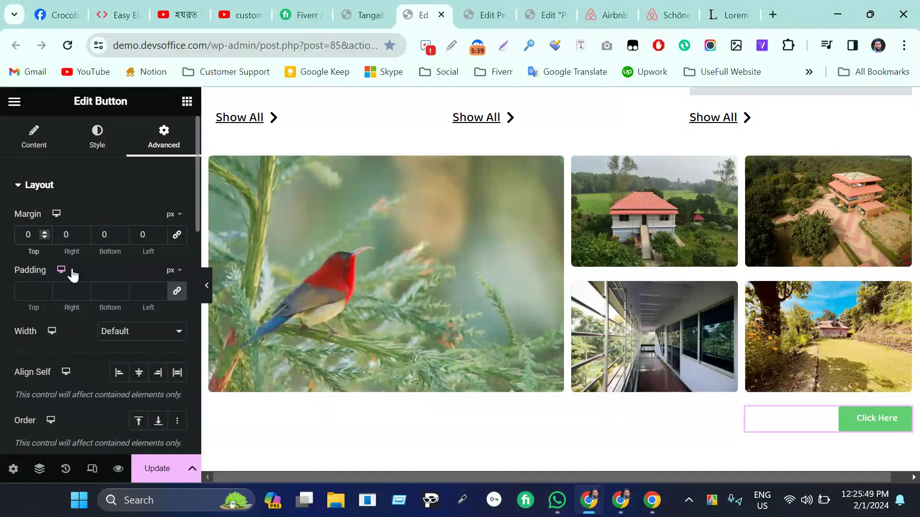
{"action": "type", "text": "60"}
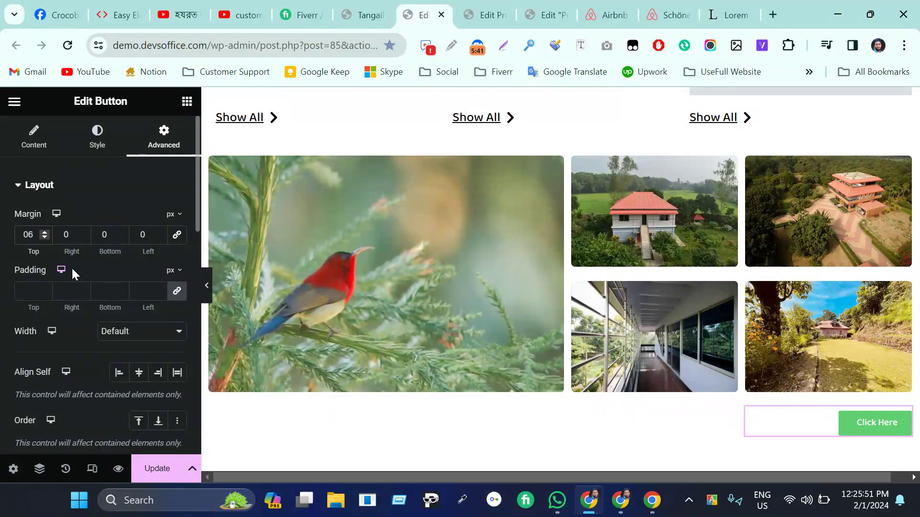
Step: Make the top margin -70 px and set the right margin to 20 px
{"action": "key", "text": "Left"}
{"action": "key", "text": "Left"}
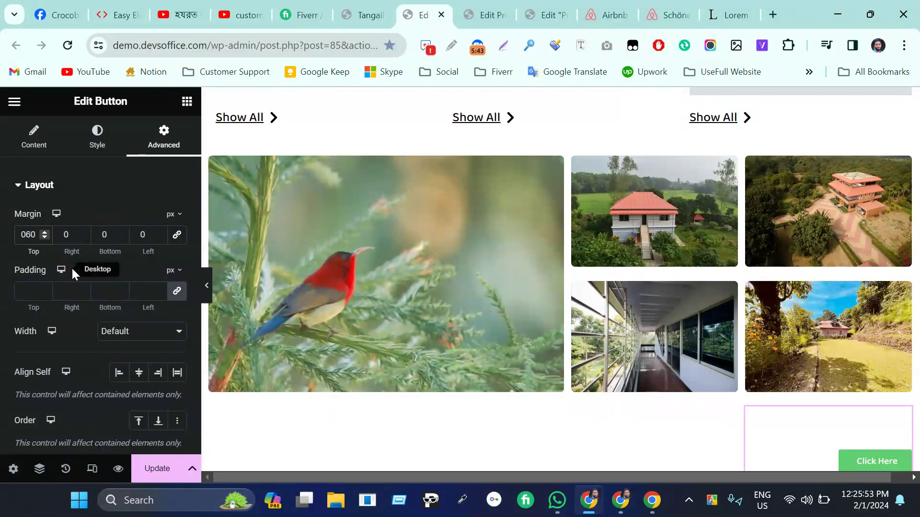
{"action": "key", "text": "BackSpace"}
{"action": "type", "text": "-"}
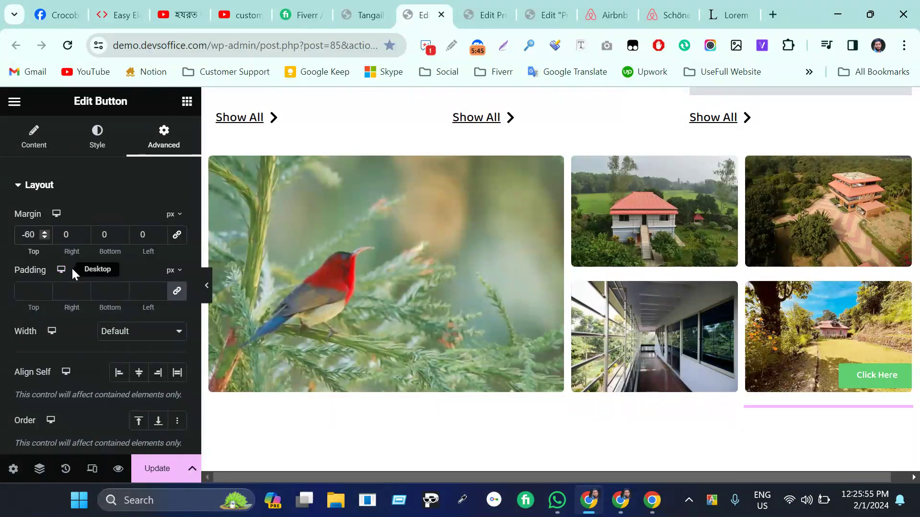
{"action": "key", "text": "Down"}
{"action": "key", "text": "Down"}
{"action": "key", "text": "Down"}
{"action": "key", "text": "Down"}
{"action": "key", "text": "Down"}
{"action": "key", "text": "Down"}
{"action": "key", "text": "Down"}
{"action": "key", "text": "Down"}
{"action": "key", "text": "Down"}
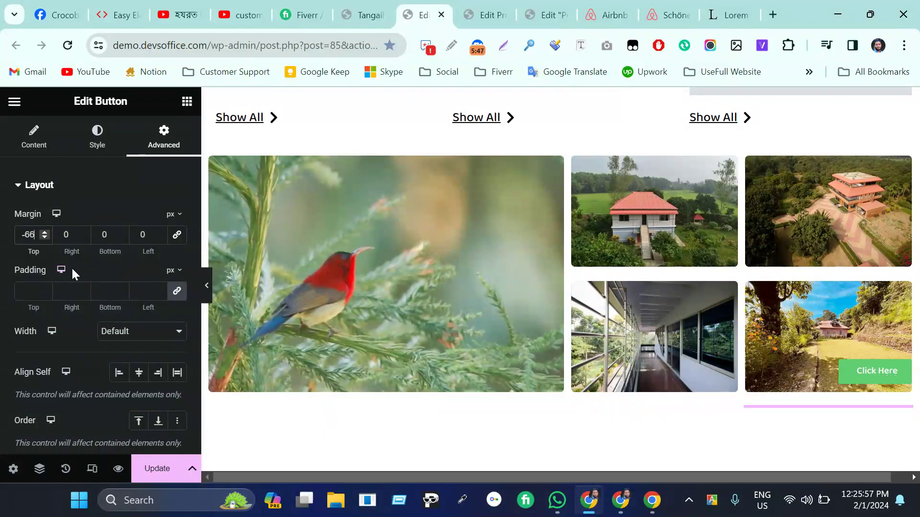
{"action": "key", "text": "Down"}
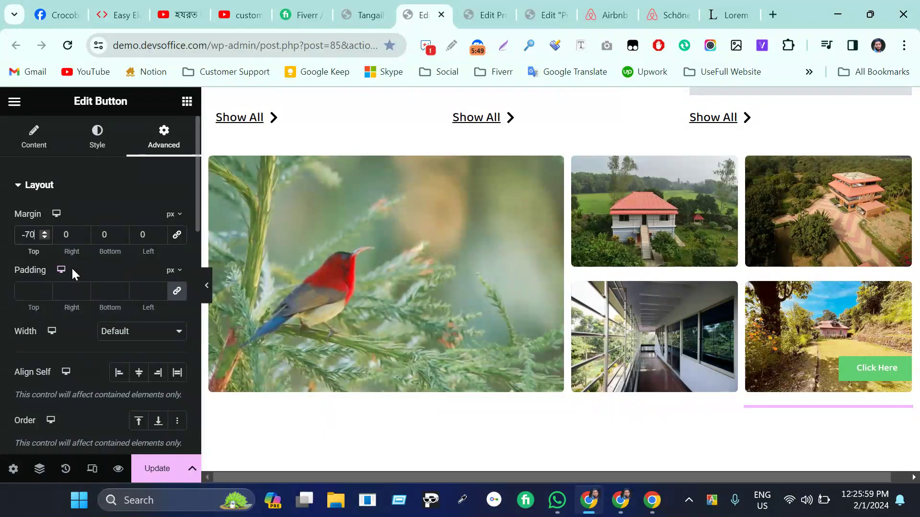
{"action": "left_click", "coordinate": [64, 235]}
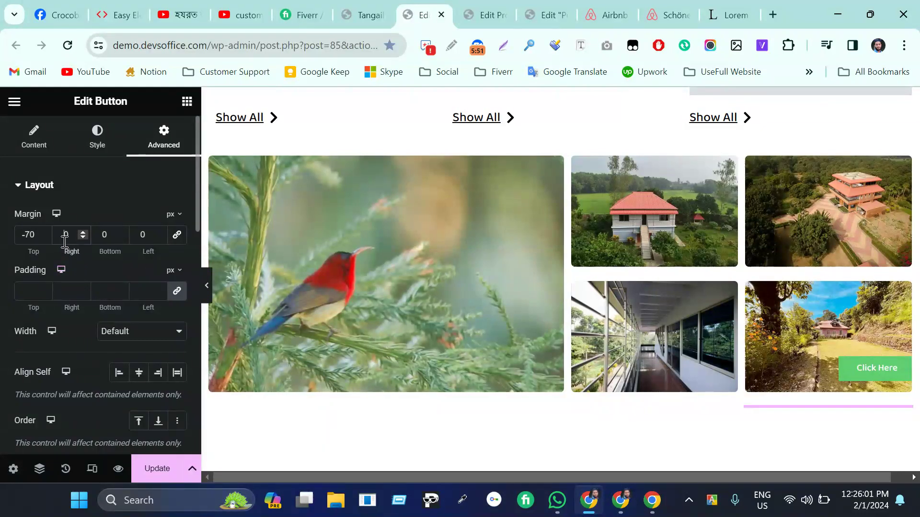
{"action": "type", "text": "2"}
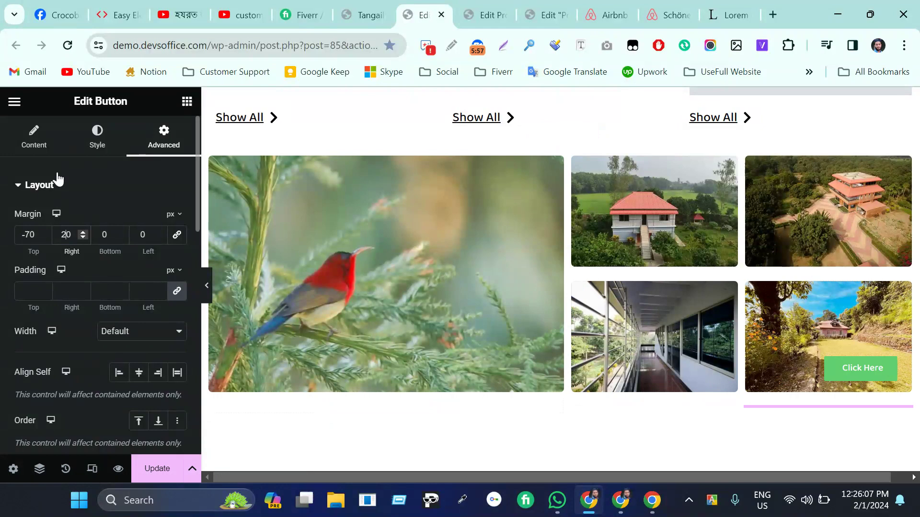
Step: Save the page with Update, preview the gallery full width, then restore the editor panel
{"action": "scroll", "coordinate": [69, 383], "scroll_direction": "down", "scroll_amount": 5}
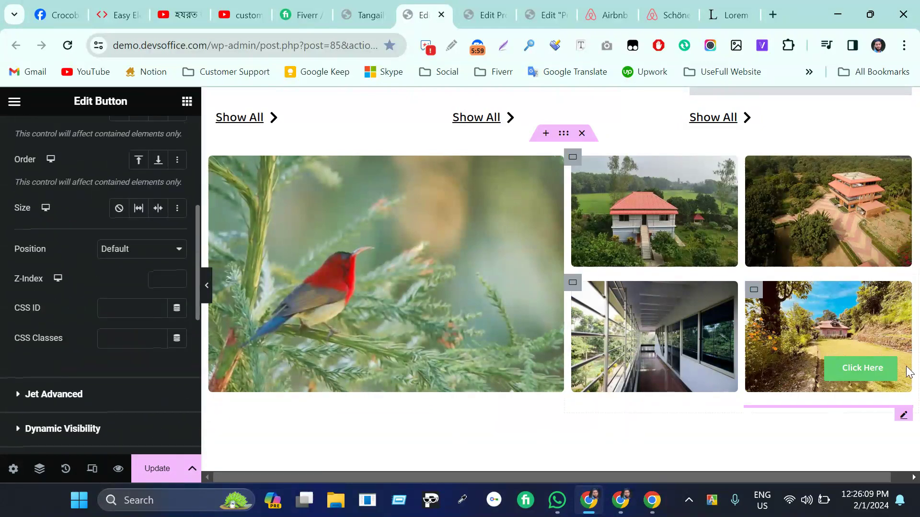
{"action": "left_click", "coordinate": [142, 481]}
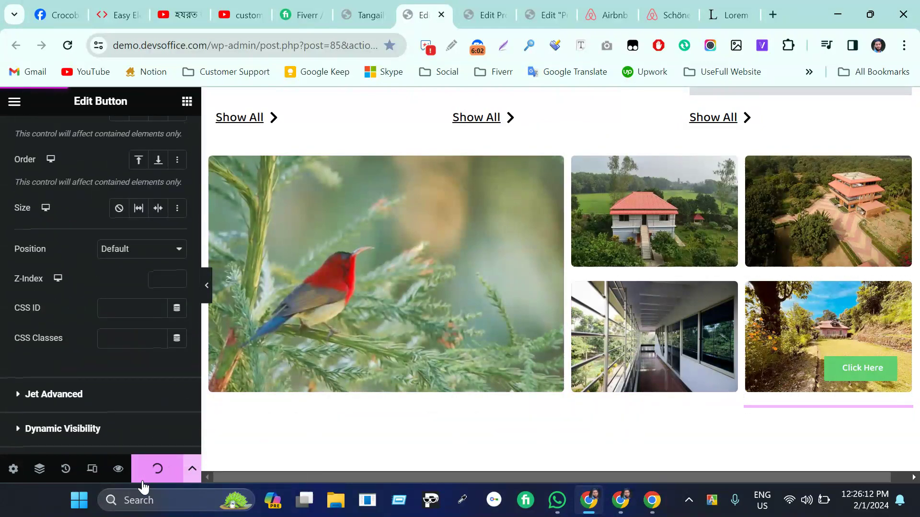
{"action": "left_click", "coordinate": [210, 288]}
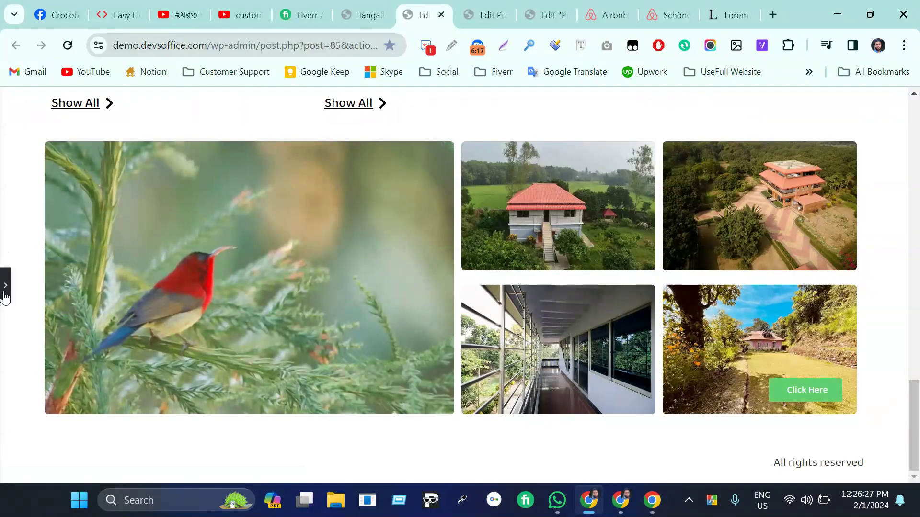
{"action": "key", "text": "ctrl+p"}
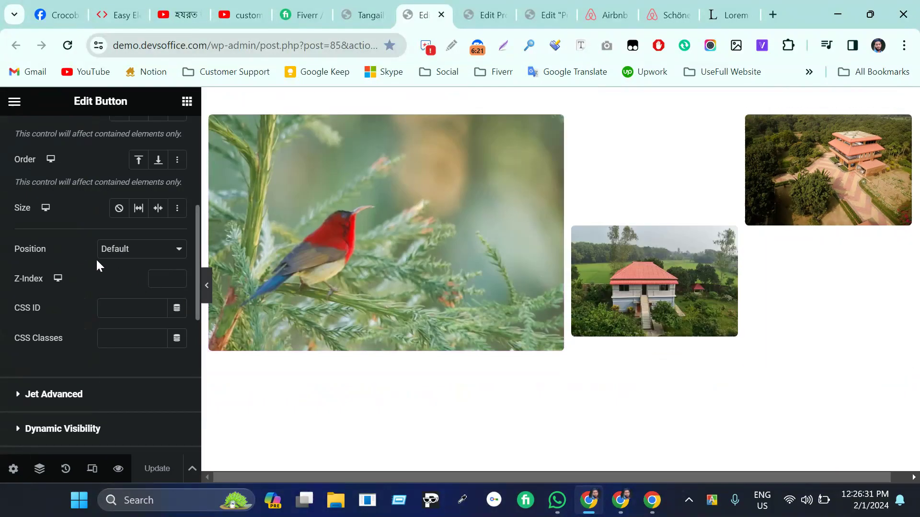
{"action": "scroll", "coordinate": [97, 262], "scroll_direction": "down", "scroll_amount": 3}
Step: Set the button's JetPopup Attached Popup to Property Gallery, save, and go to the live page
{"action": "left_click", "coordinate": [94, 289]}
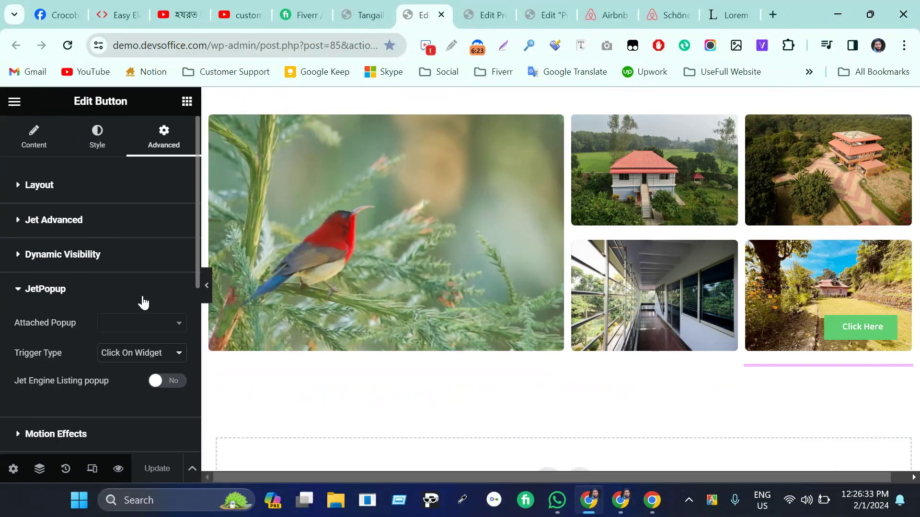
{"action": "left_click", "coordinate": [155, 327]}
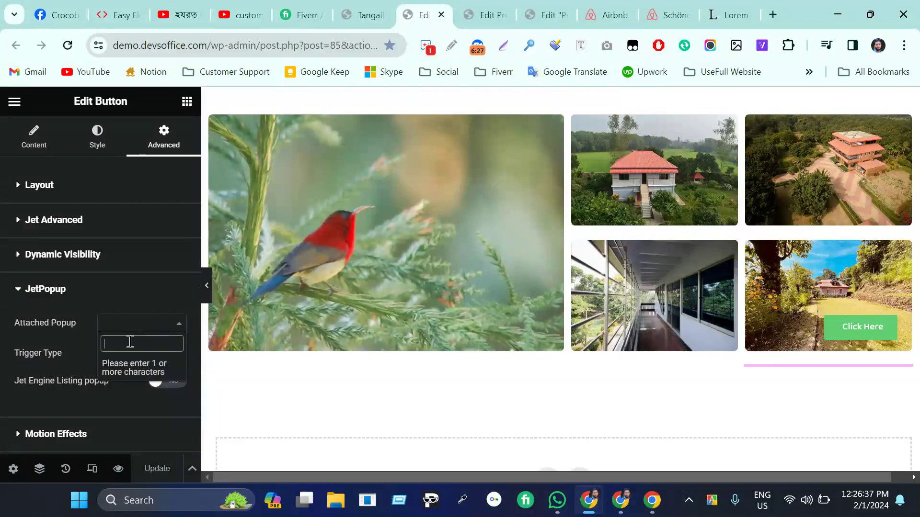
{"action": "type", "text": "gal"}
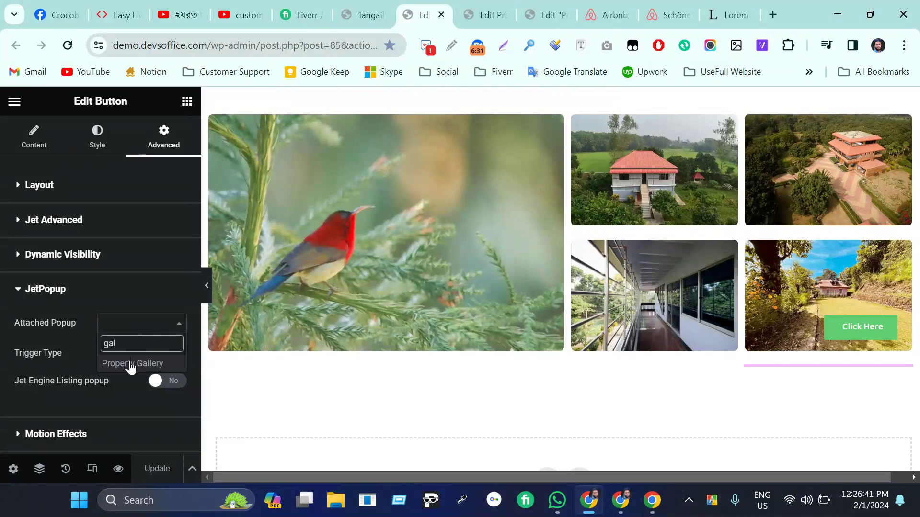
{"action": "left_click", "coordinate": [130, 365]}
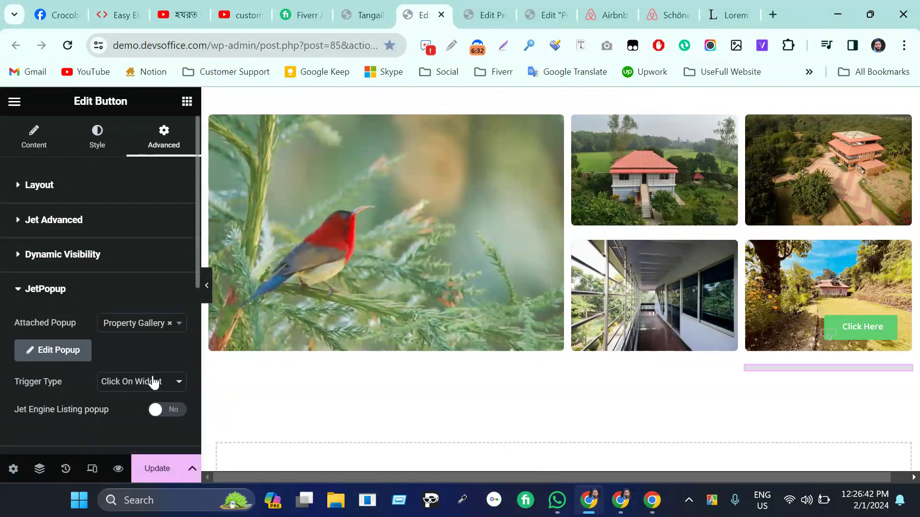
{"action": "left_click", "coordinate": [151, 470]}
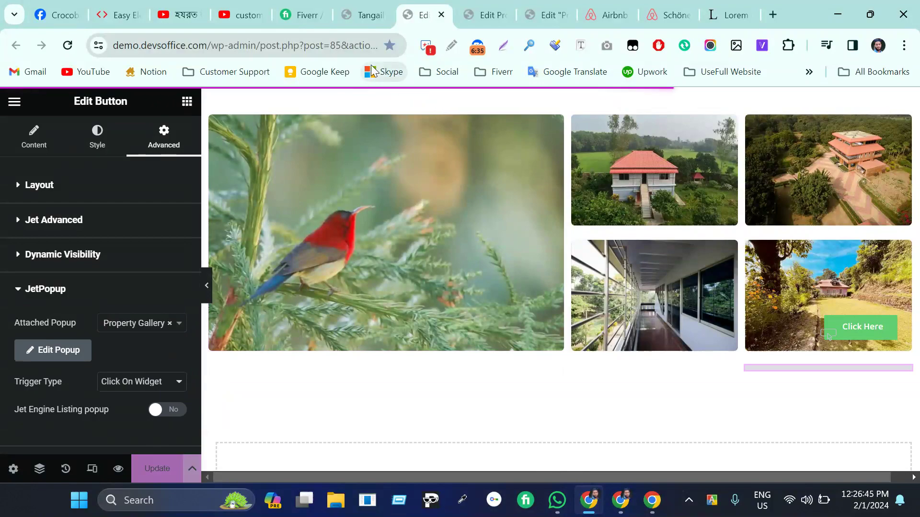
{"action": "left_click", "coordinate": [353, 9]}
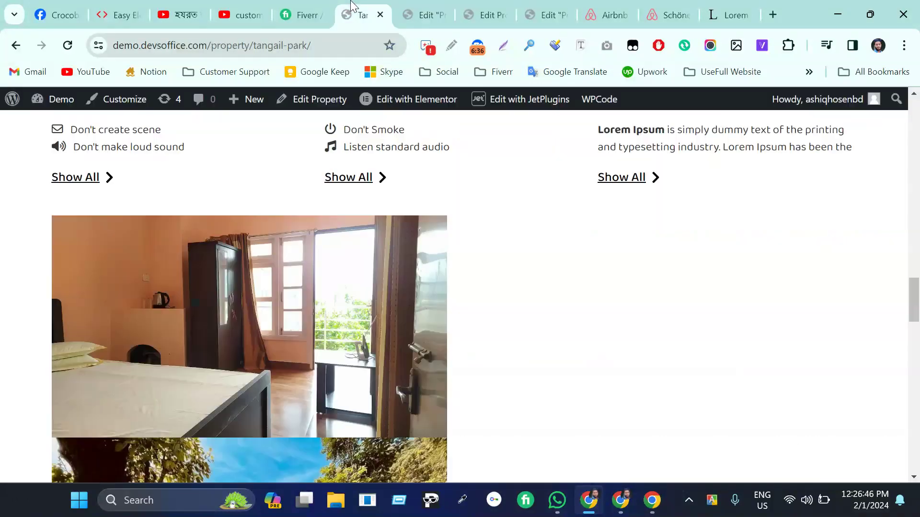
Step: Reload the live Tangail Park page and scroll down to the photo gallery
{"action": "left_click", "coordinate": [68, 46]}
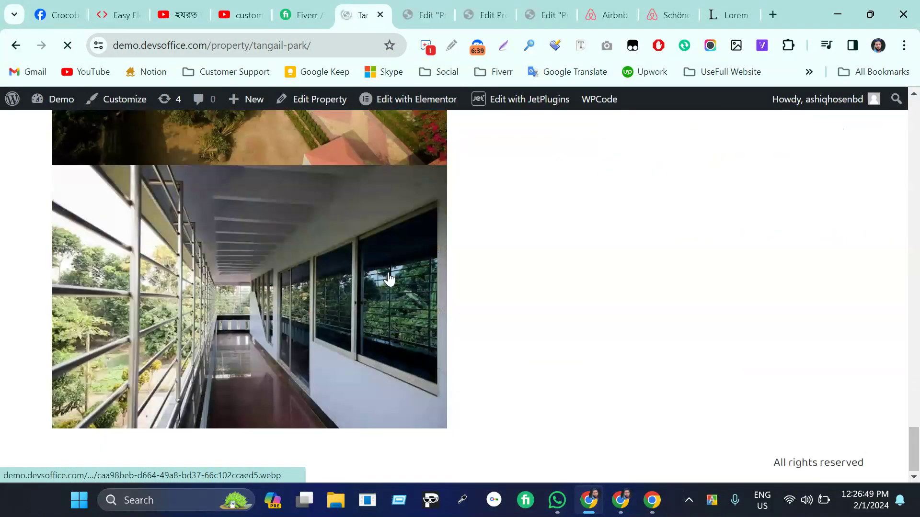
{"action": "scroll", "coordinate": [388, 279], "scroll_direction": "down", "scroll_amount": 15}
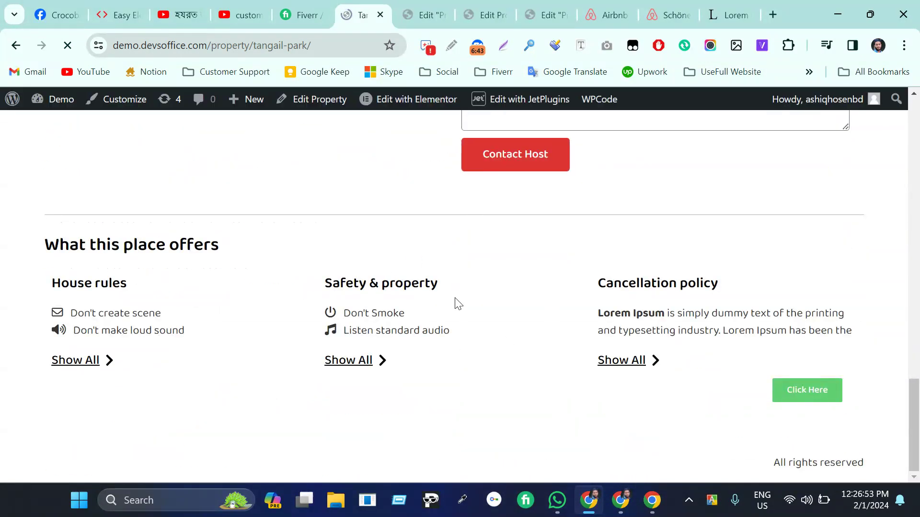
{"action": "scroll", "coordinate": [458, 302], "scroll_direction": "down", "scroll_amount": 8}
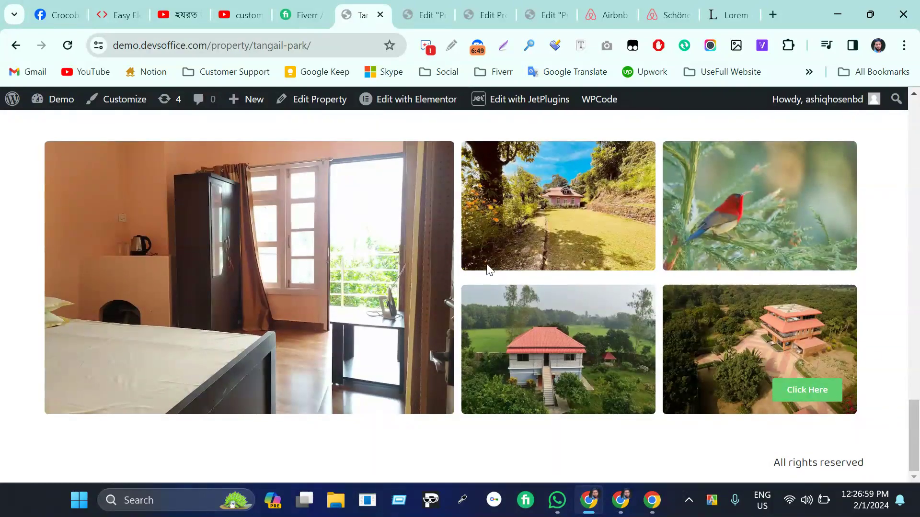
{"action": "left_click", "coordinate": [798, 389]}
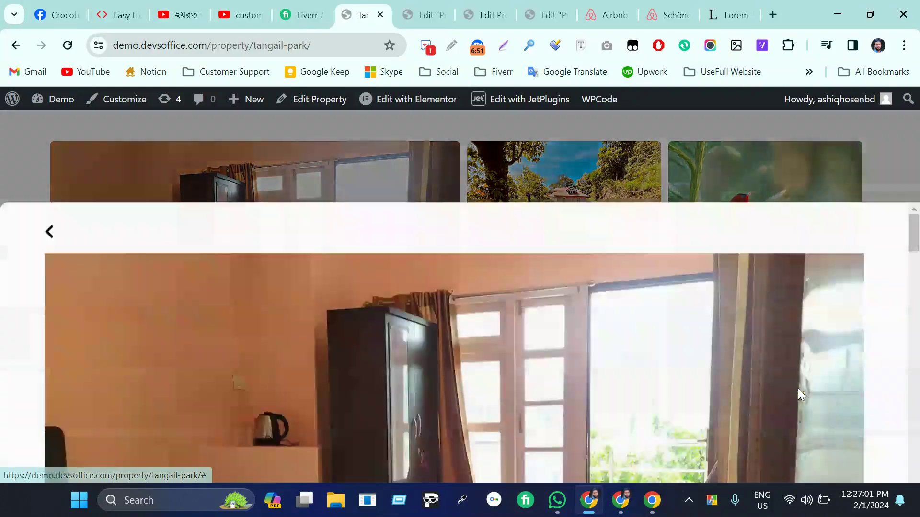
{"action": "scroll", "coordinate": [489, 323], "scroll_direction": "down", "scroll_amount": 15}
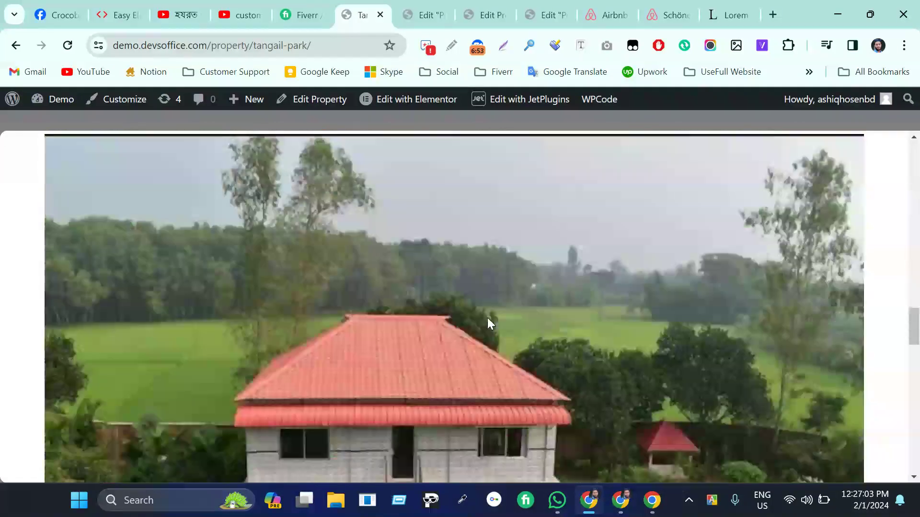
{"action": "scroll", "coordinate": [487, 318], "scroll_direction": "down", "scroll_amount": 3}
{"action": "scroll", "coordinate": [487, 317], "scroll_direction": "up", "scroll_amount": 8}
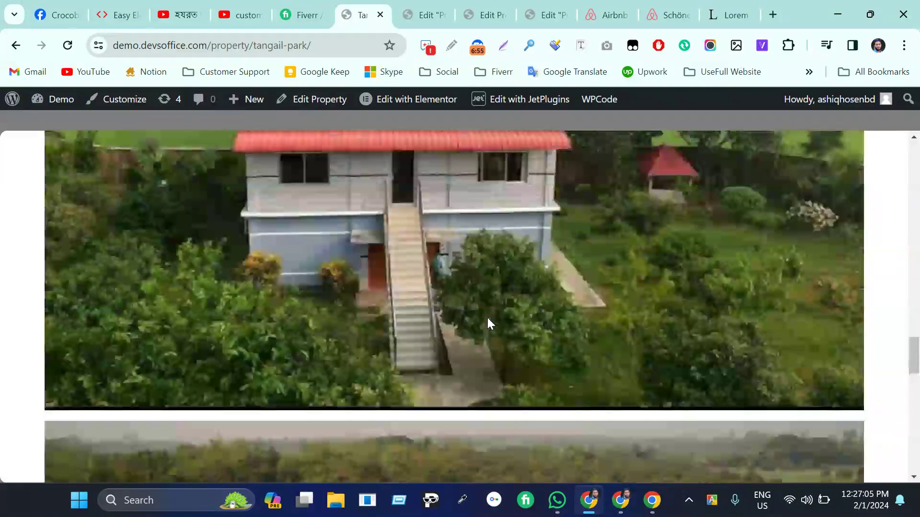
{"action": "scroll", "coordinate": [487, 318], "scroll_direction": "down", "scroll_amount": 5}
{"action": "scroll", "coordinate": [488, 317], "scroll_direction": "up", "scroll_amount": 5}
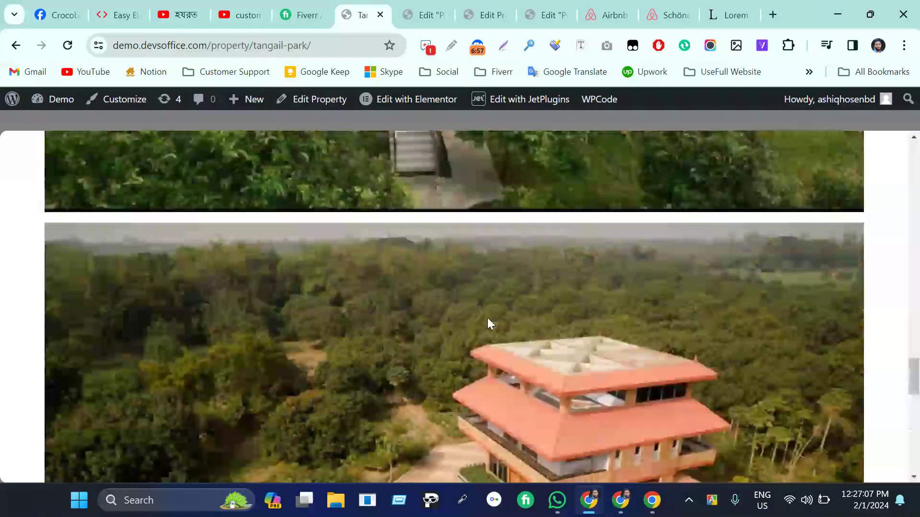
{"action": "scroll", "coordinate": [487, 318], "scroll_direction": "up", "scroll_amount": 10}
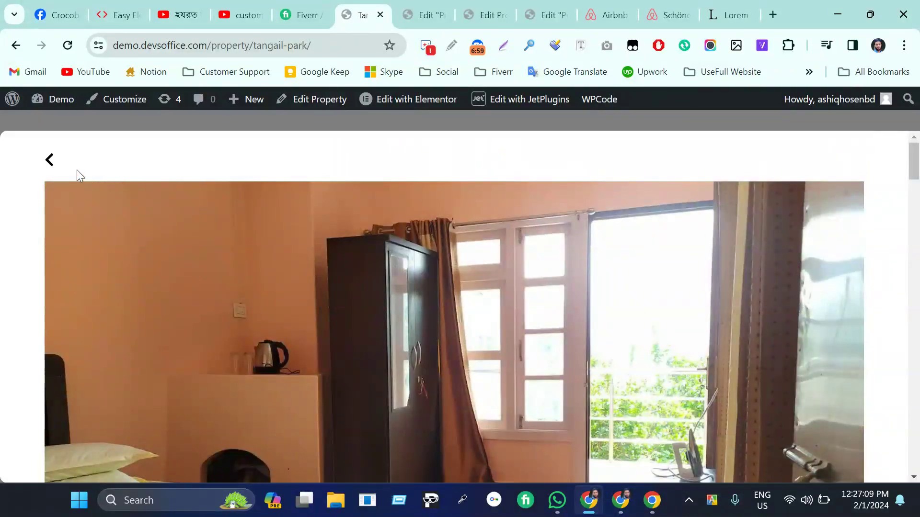
{"action": "left_click", "coordinate": [50, 160]}
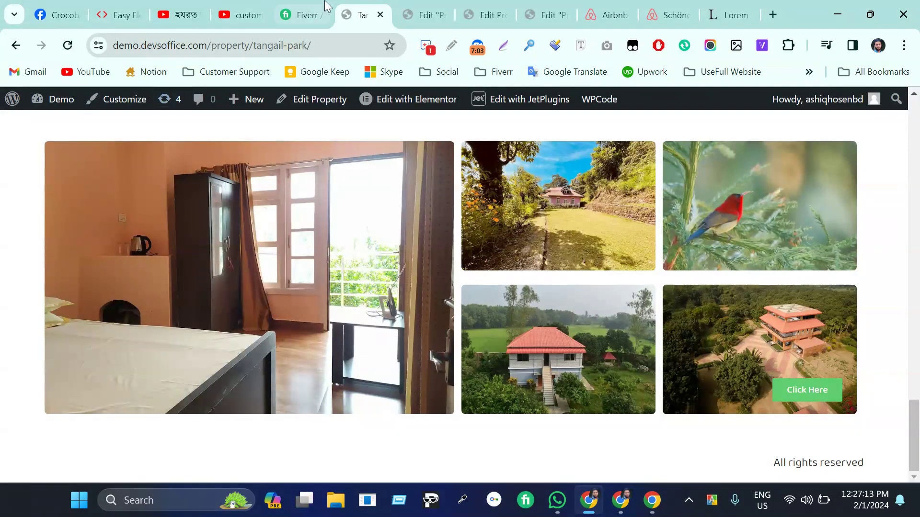
{"action": "left_click", "coordinate": [481, 48]}
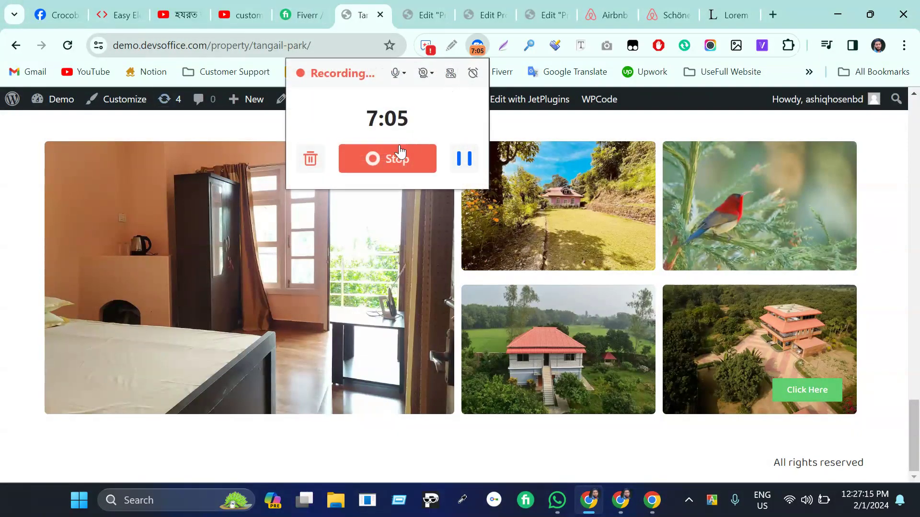